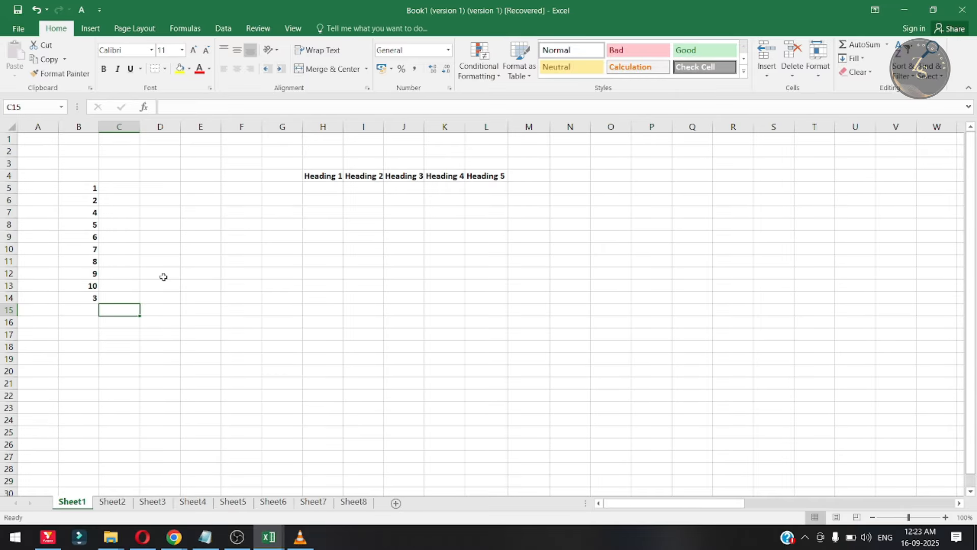
# - Undo the previous relocation of the 3 in the column B number list
pyautogui.hotkey('ctrl', 'z')
pyautogui.hotkey('ctrl', 'z')
pyautogui.hotkey('ctrl', 'z')
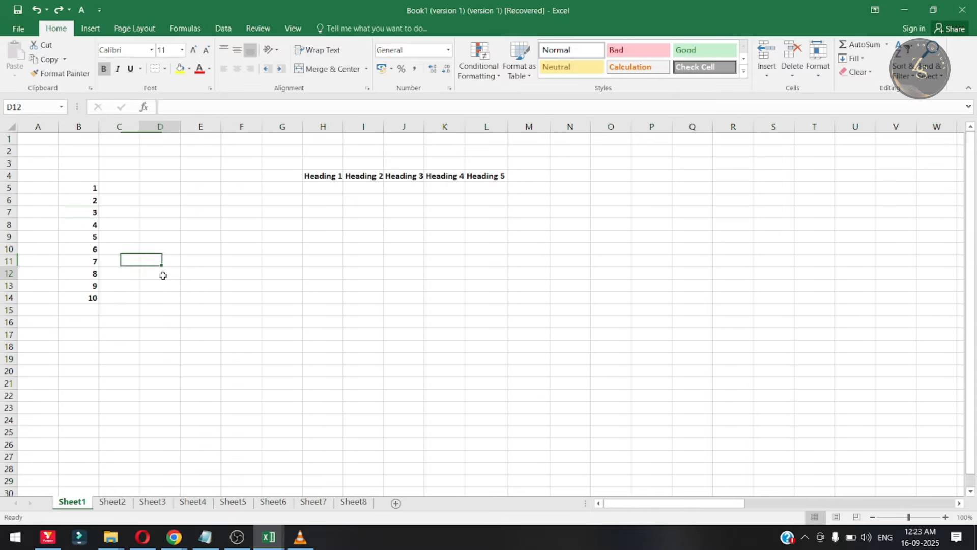
# - Move the 3 and then the 5 to the end of the column B list, shifting the cells below them up
pyautogui.click(87, 214)
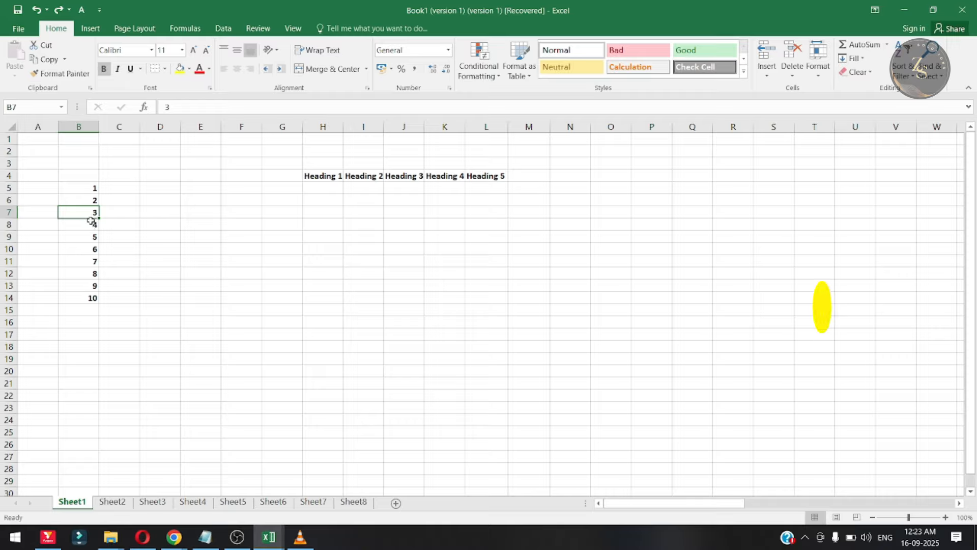
pyautogui.moveTo(91, 219); pyautogui.dragTo(94, 308)
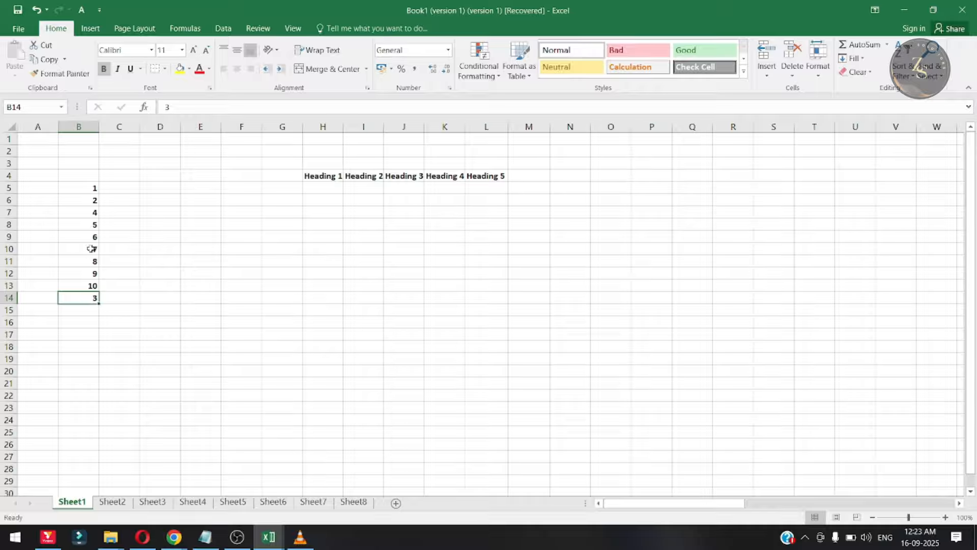
pyautogui.click(89, 224)
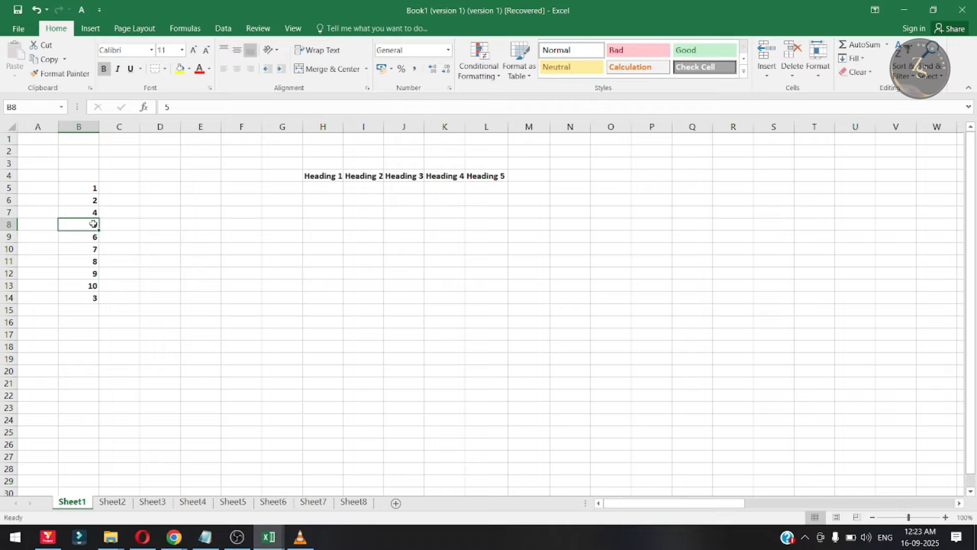
pyautogui.press('shift')
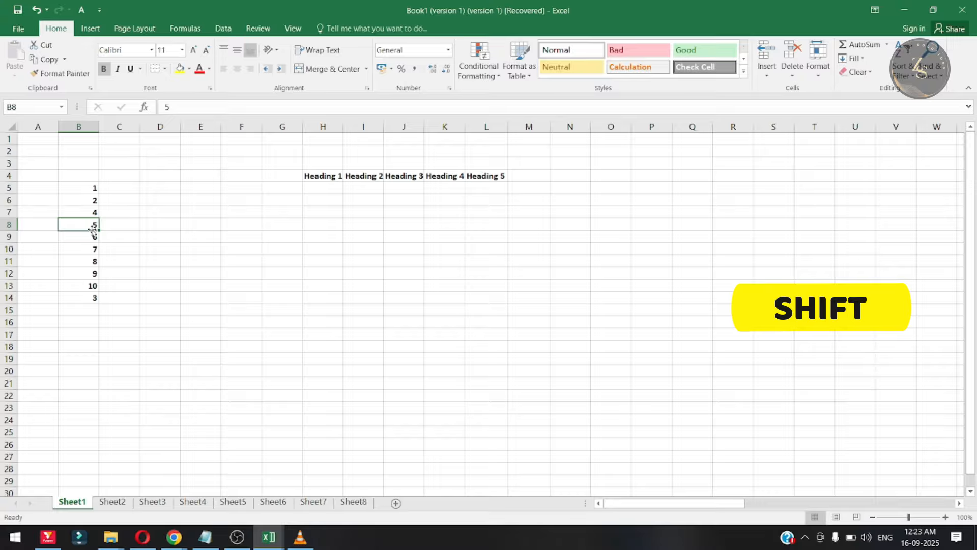
pyautogui.moveTo(91, 226); pyautogui.dragTo(96, 313)
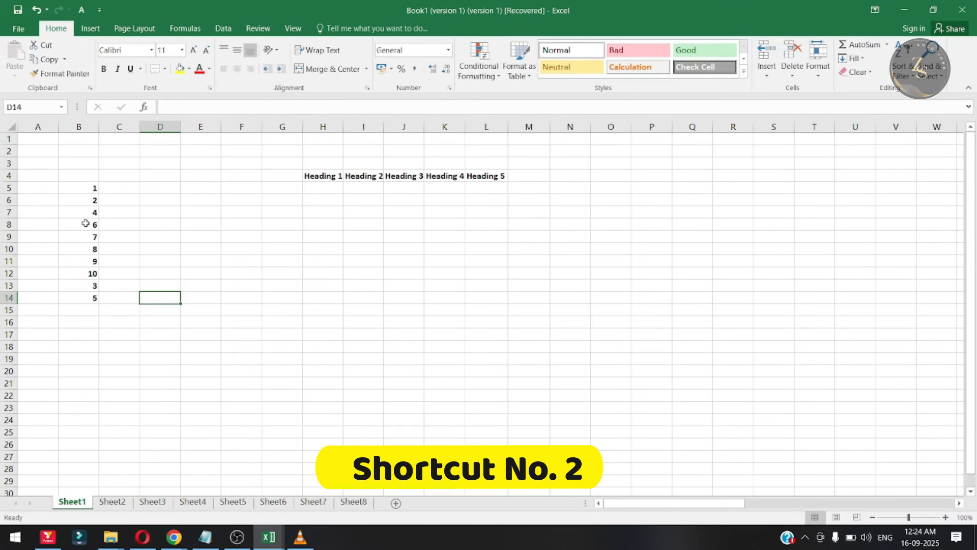
# - Undo both cell moves in the column B list
pyautogui.click(86, 211)
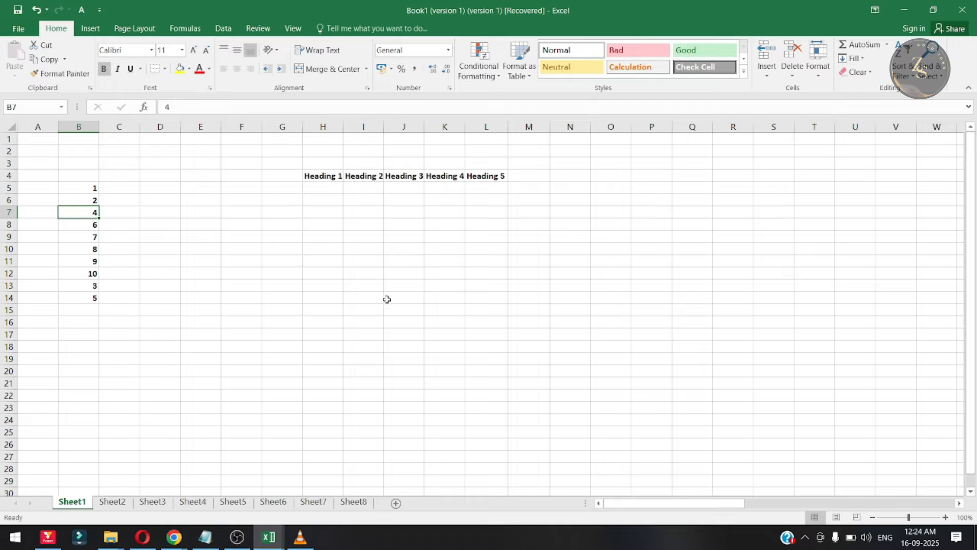
pyautogui.hotkey('ctrl', 'z')
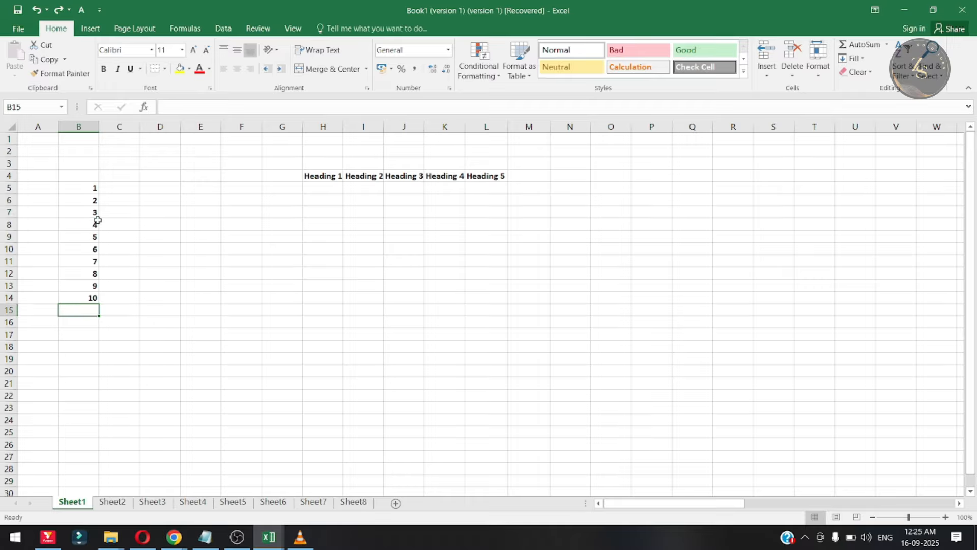
# - Insert a copy of the 4 from B8 at B13, between 8 and 9, shifting the cells below down
pyautogui.click(81, 227)
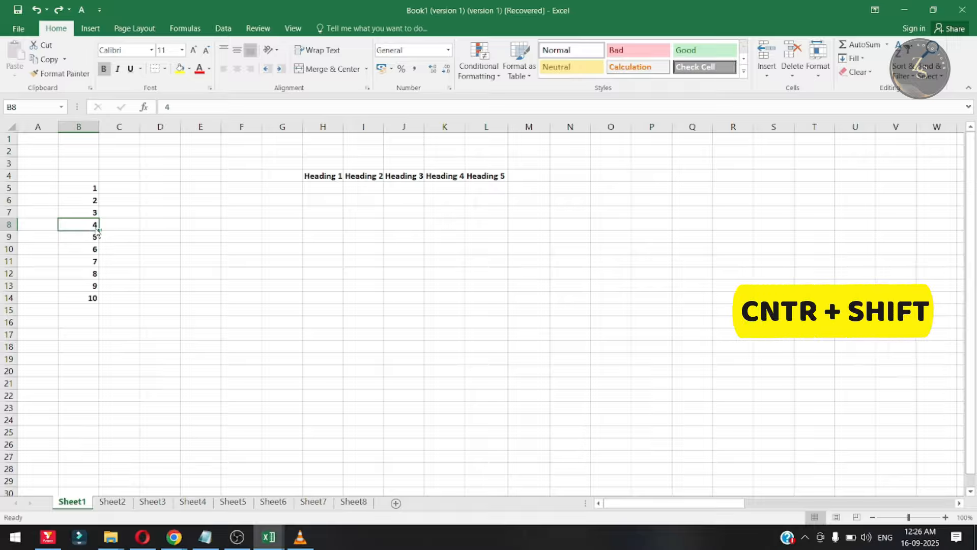
pyautogui.moveTo(99, 233); pyautogui.dragTo(97, 285)
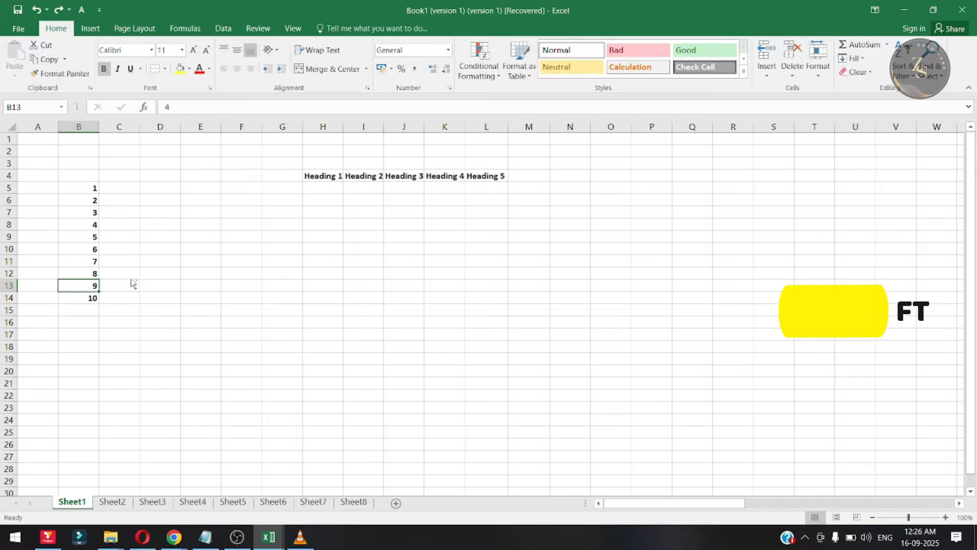
pyautogui.click(90, 230)
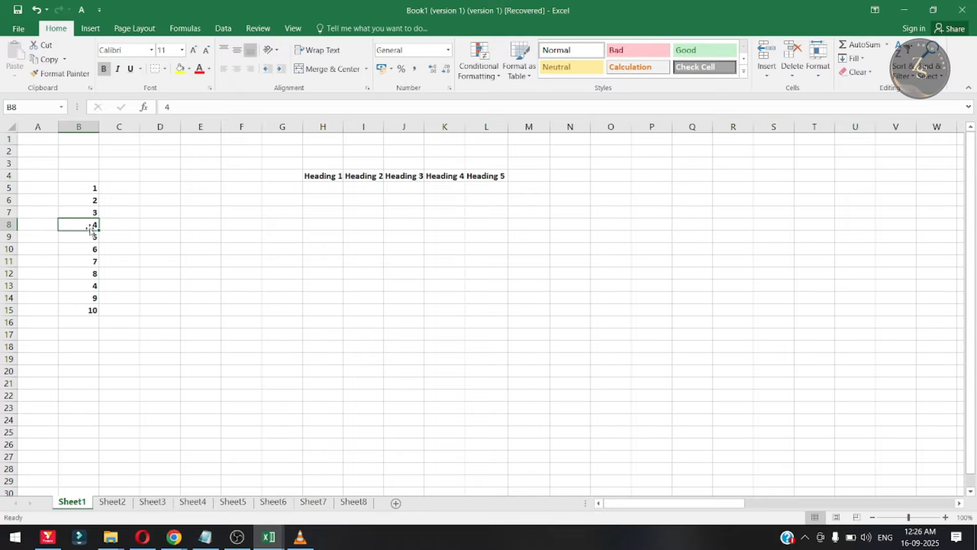
pyautogui.click(84, 288)
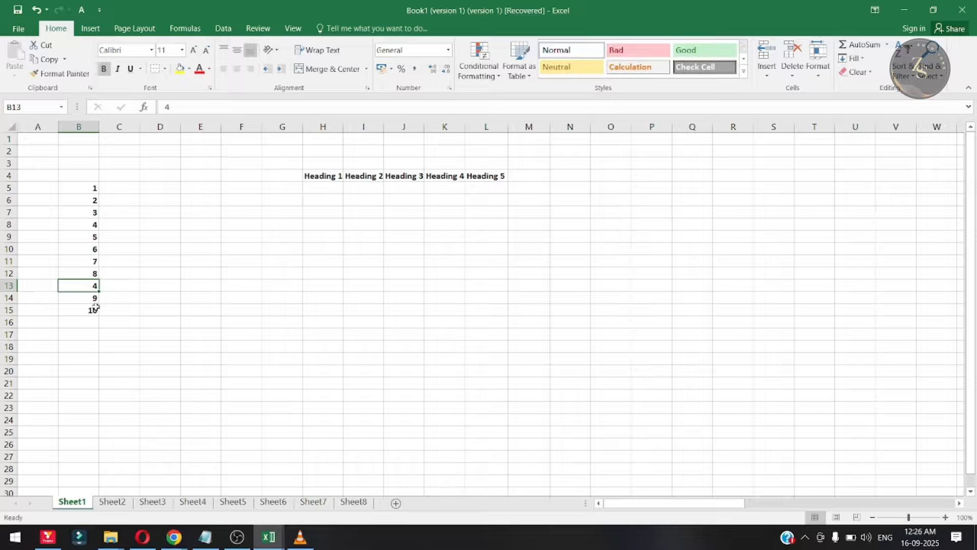
# - Insert a second copy of the 4 from B8 at B14, directly above the 9, shifting the remaining cells down
pyautogui.click(91, 238)
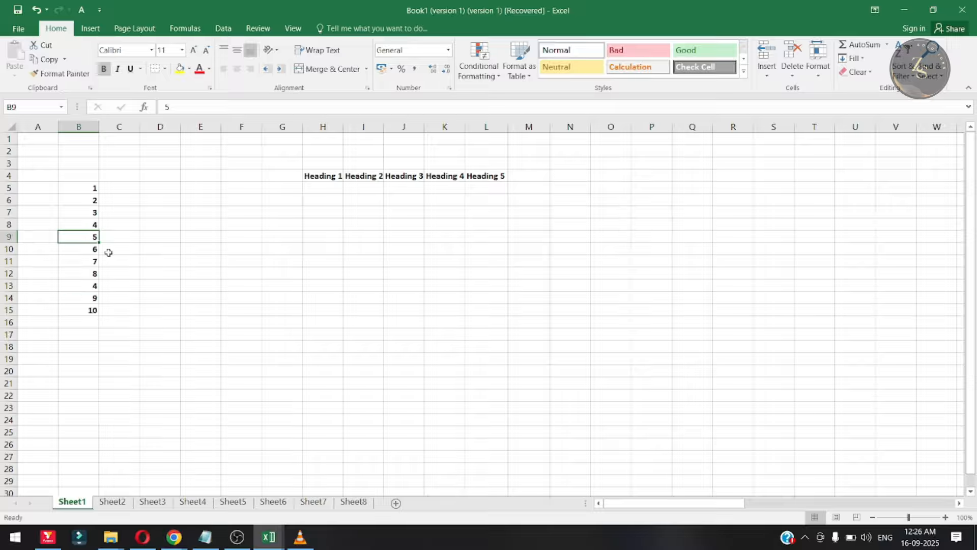
pyautogui.click(92, 225)
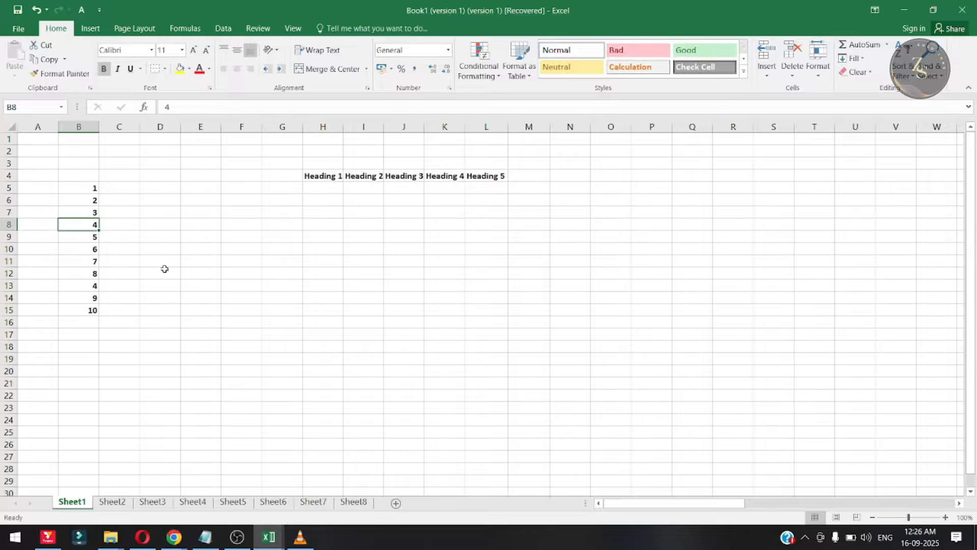
pyautogui.click(94, 299)
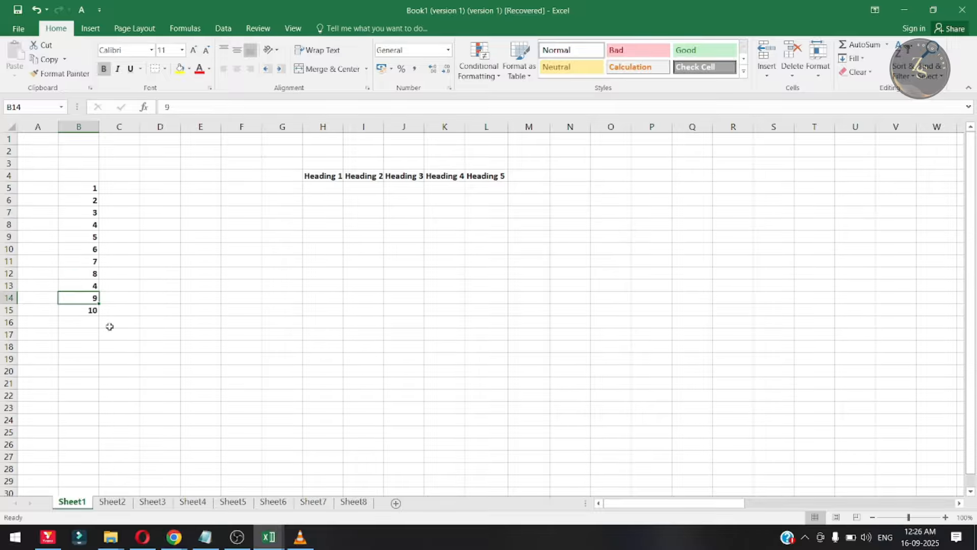
pyautogui.click(83, 227)
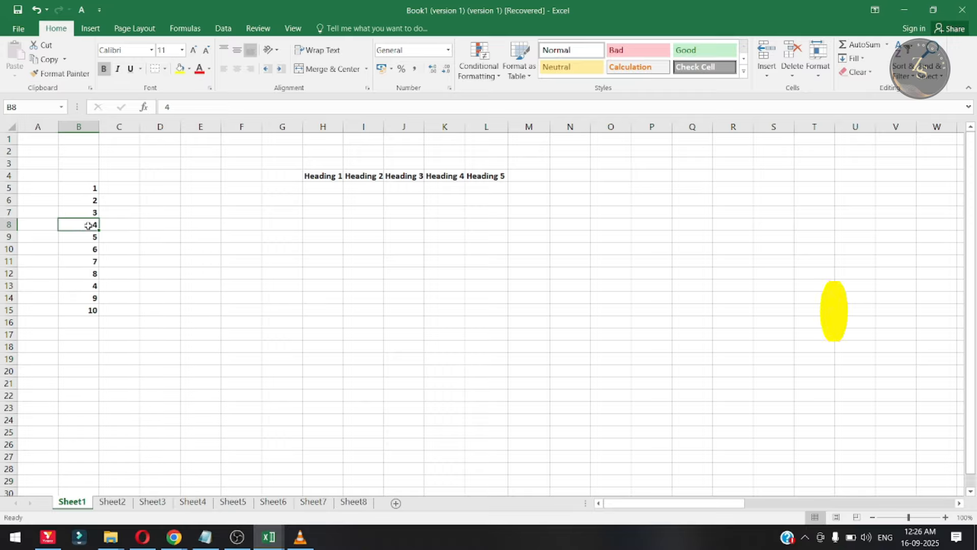
pyautogui.moveTo(99, 226); pyautogui.dragTo(99, 292)
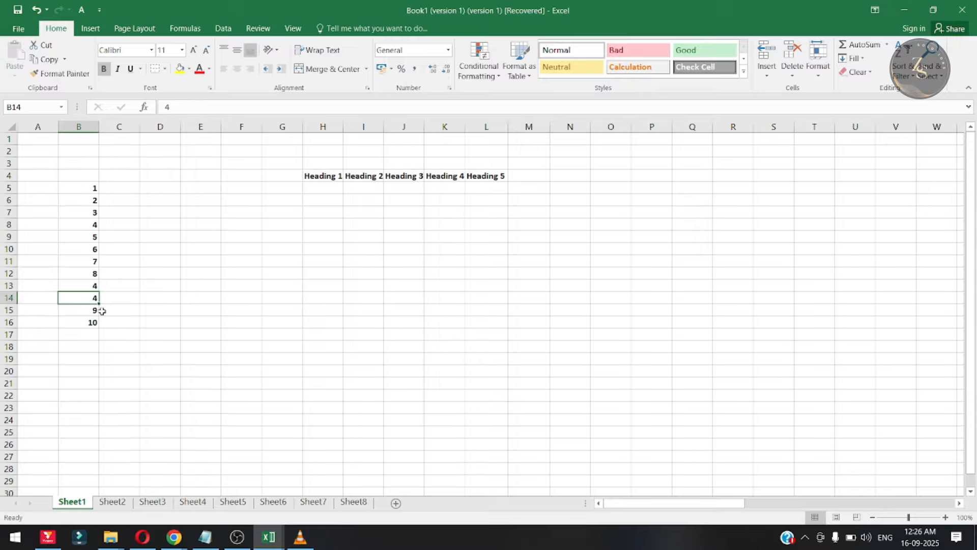
pyautogui.click(38, 303)
pyautogui.click(79, 288)
pyautogui.click(95, 226)
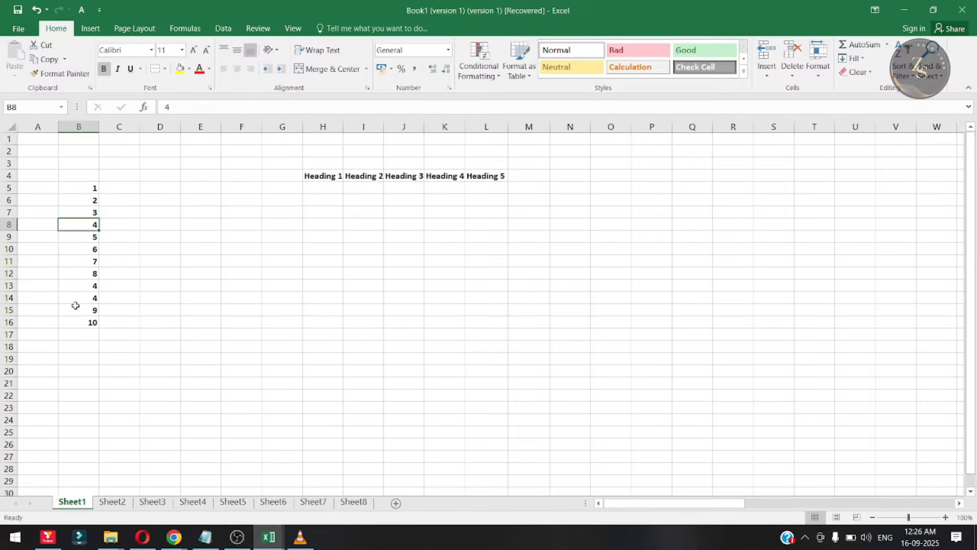
pyautogui.click(79, 249)
pyautogui.click(84, 298)
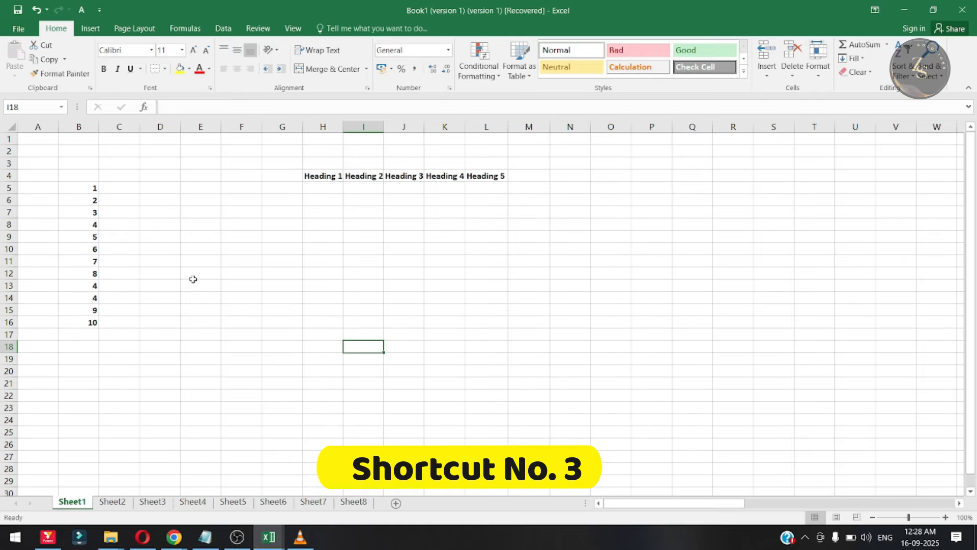
pyautogui.moveTo(118, 190); pyautogui.dragTo(570, 286)
pyautogui.moveTo(162, 273); pyautogui.dragTo(200, 298)
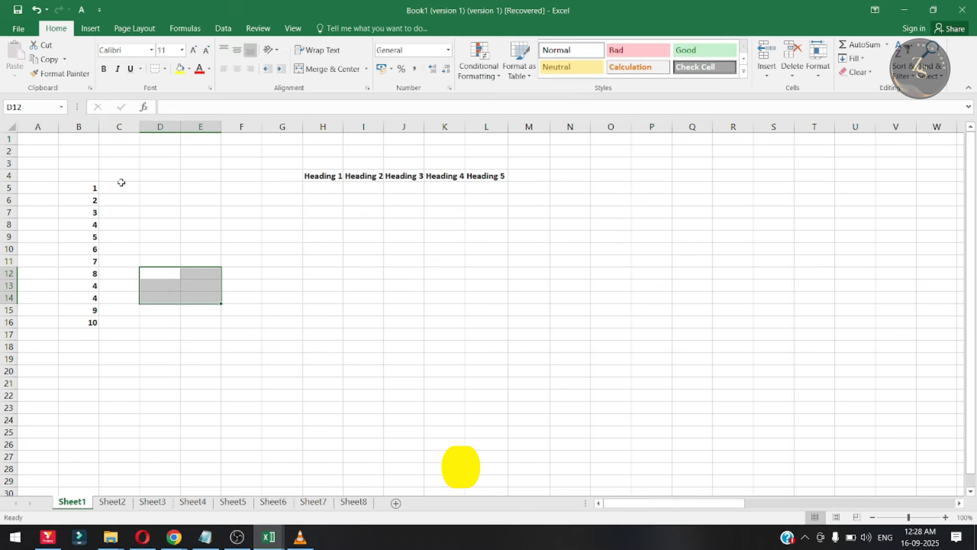
pyautogui.moveTo(121, 182); pyautogui.dragTo(344, 279)
pyautogui.click(484, 282)
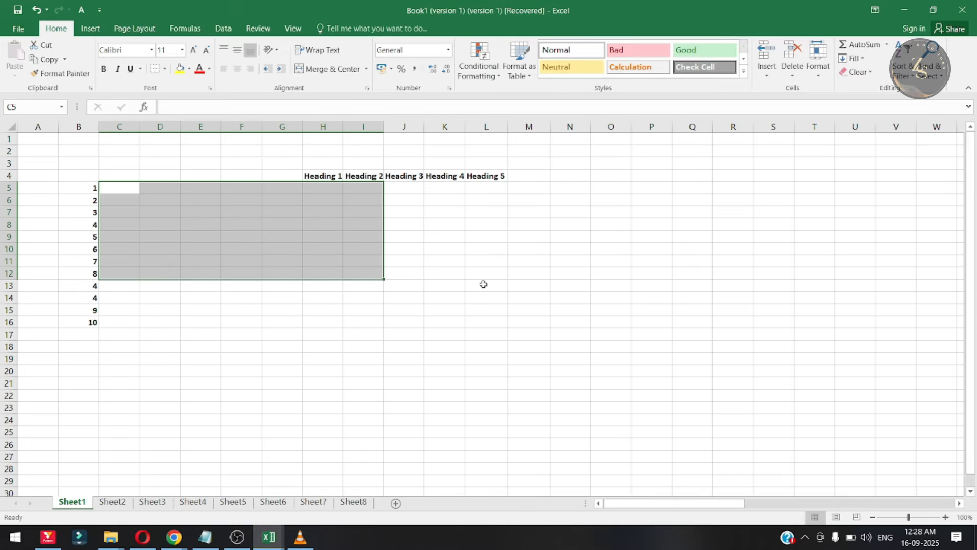
# - Duplicate Sheet1 with the copy placed directly after it, and compare the original with the copy
pyautogui.rightClick(80, 504)
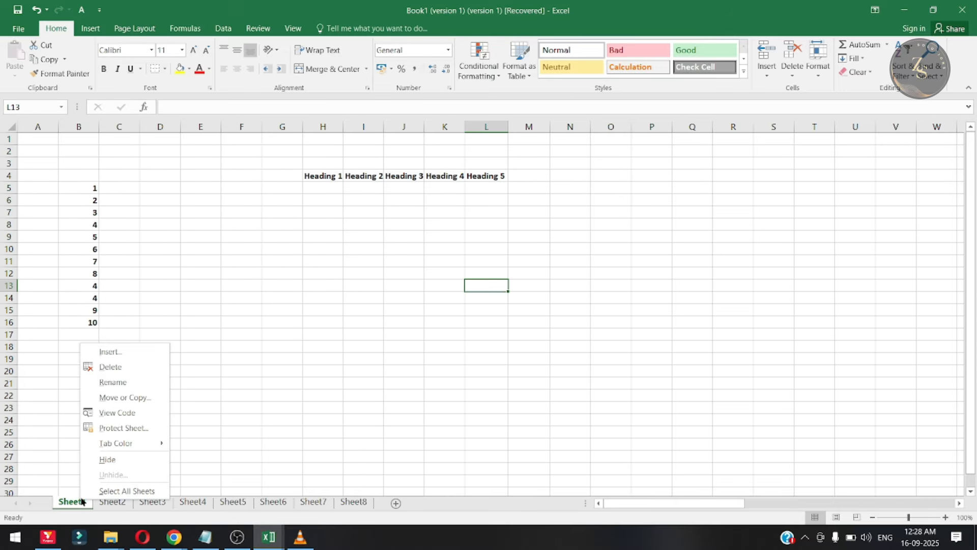
pyautogui.click(233, 395)
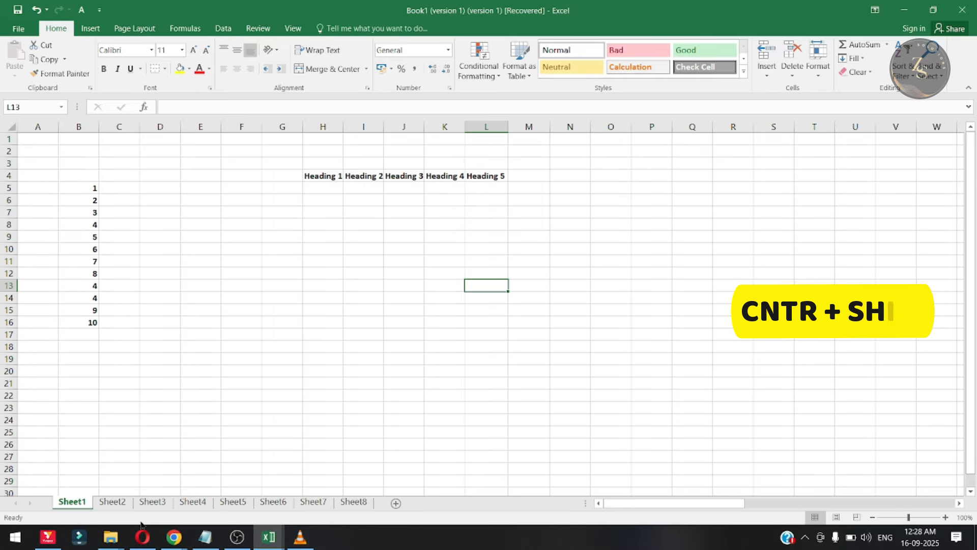
pyautogui.moveTo(80, 504)
pyautogui.mouseDown()
pyautogui.moveTo(135, 498)
pyautogui.moveTo(127, 500)
pyautogui.mouseUp()
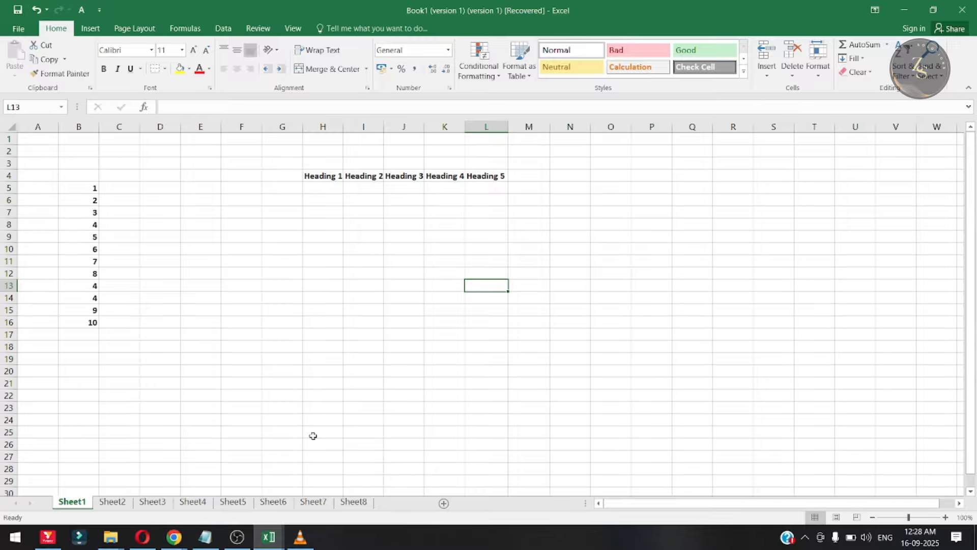
pyautogui.click(113, 504)
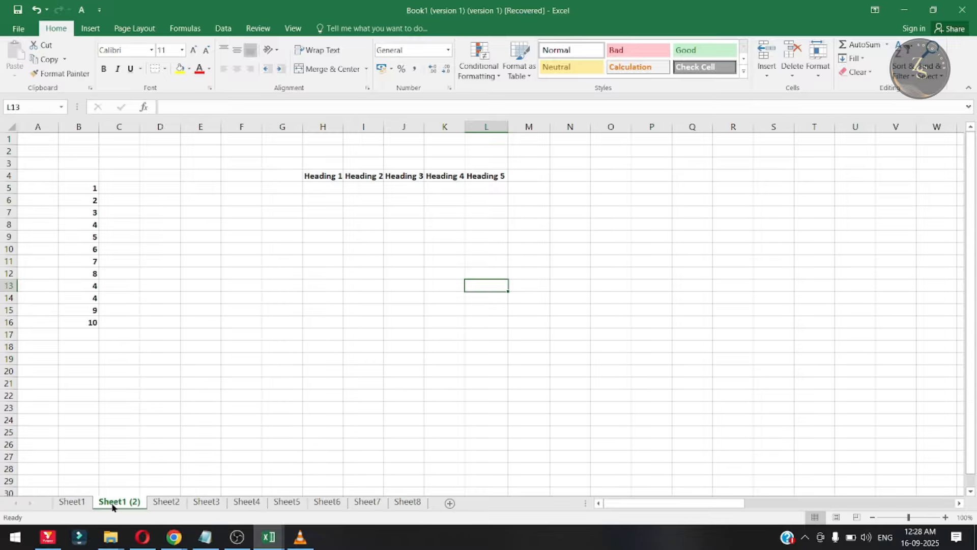
pyautogui.click(75, 503)
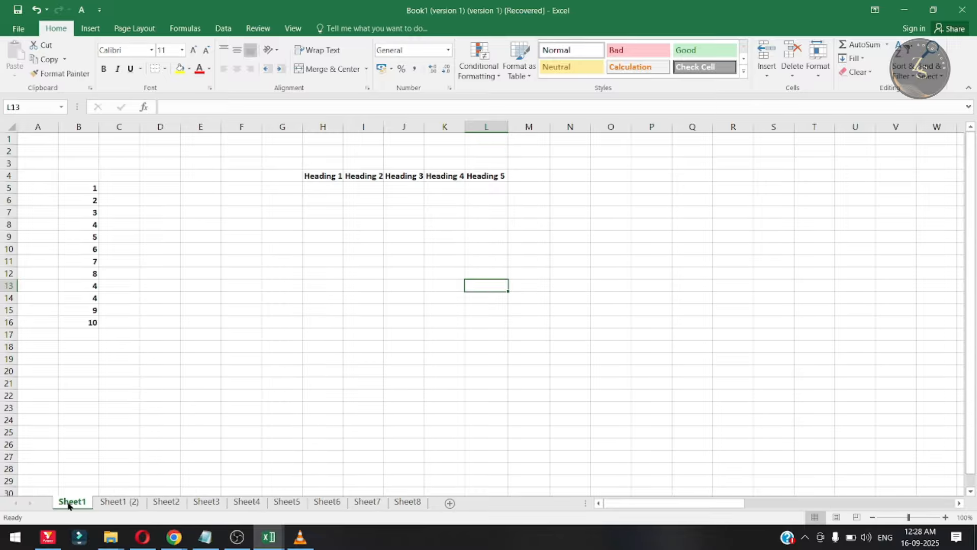
pyautogui.click(115, 502)
pyautogui.click(81, 504)
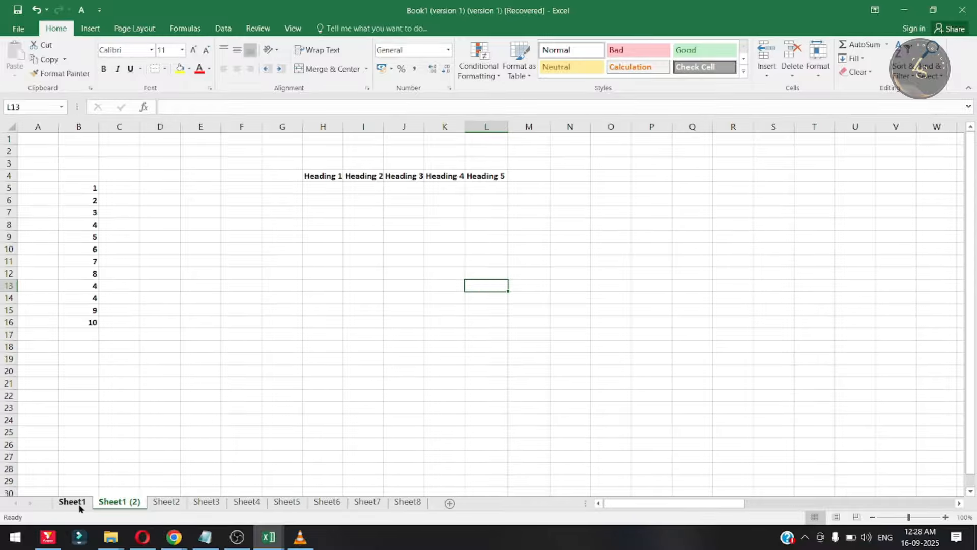
pyautogui.click(119, 492)
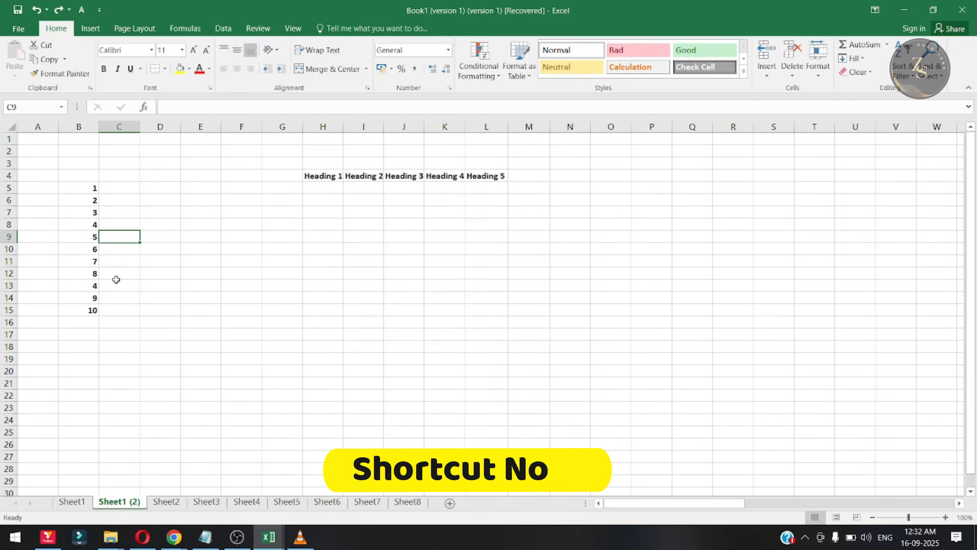
pyautogui.press('Left')
pyautogui.press('Right')
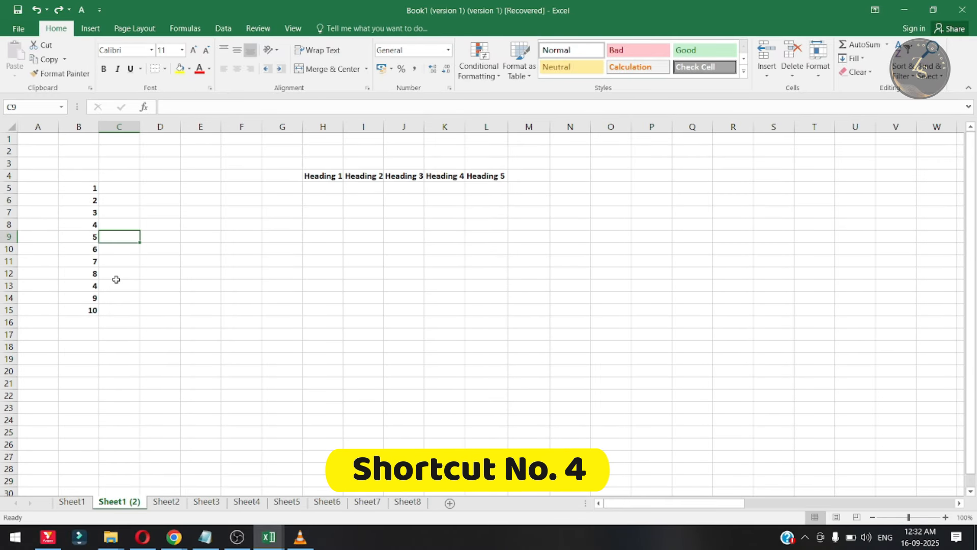
pyautogui.press('Right')
pyautogui.press('Left')
pyautogui.press('Left')
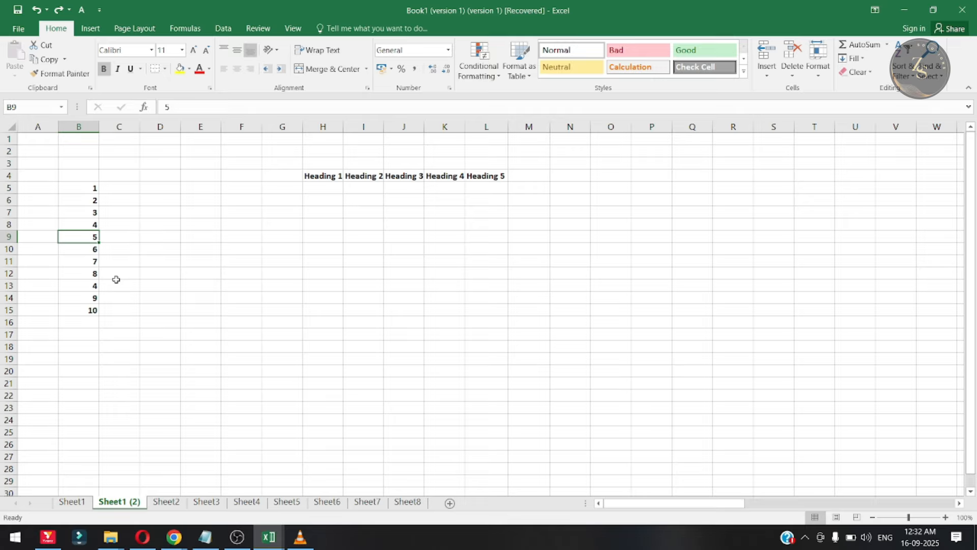
pyautogui.press('Right')
# - Insert a blank row above the row containing the 5, at row 9 of Sheet1 (2)
pyautogui.press('Left')
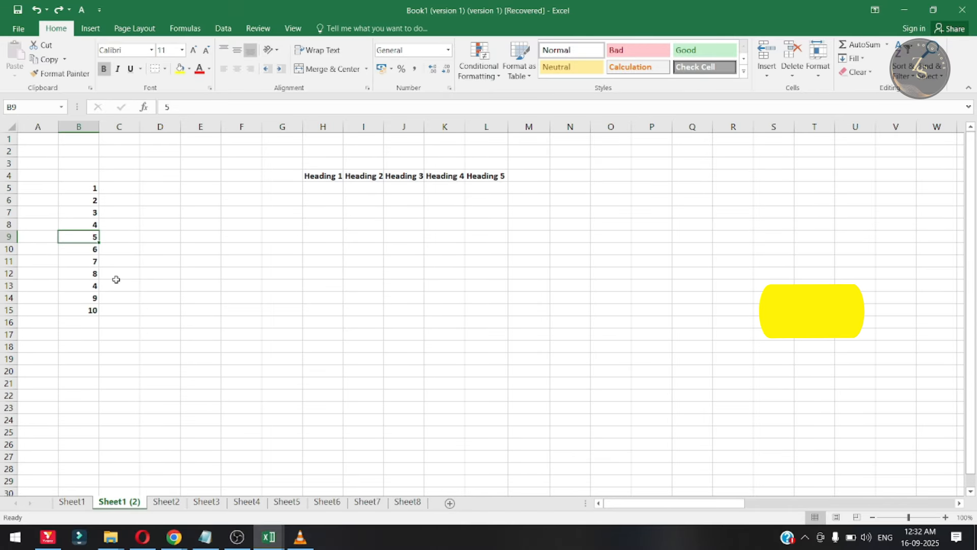
pyautogui.hotkey('shift', 'space')
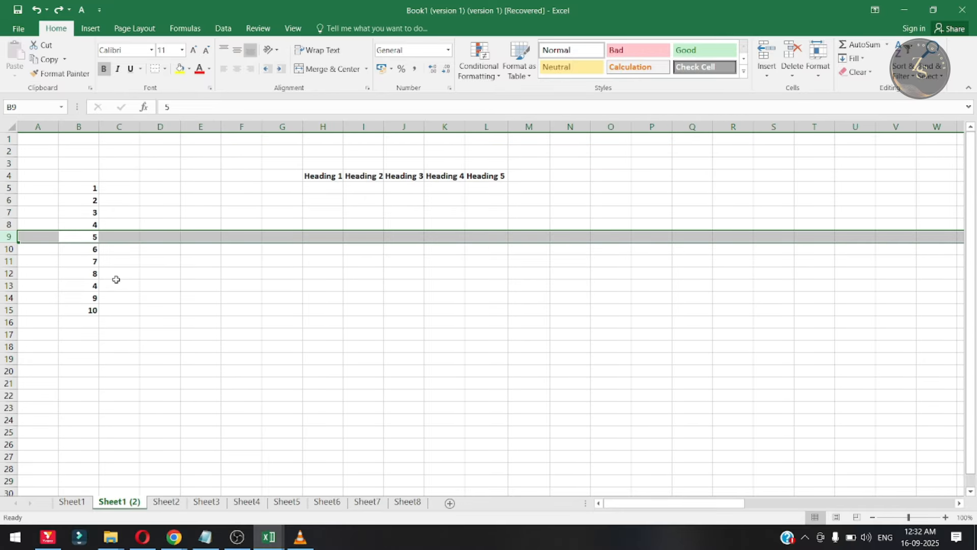
pyautogui.hotkey('ctrl', 'shift', '+')
pyautogui.press('Right')
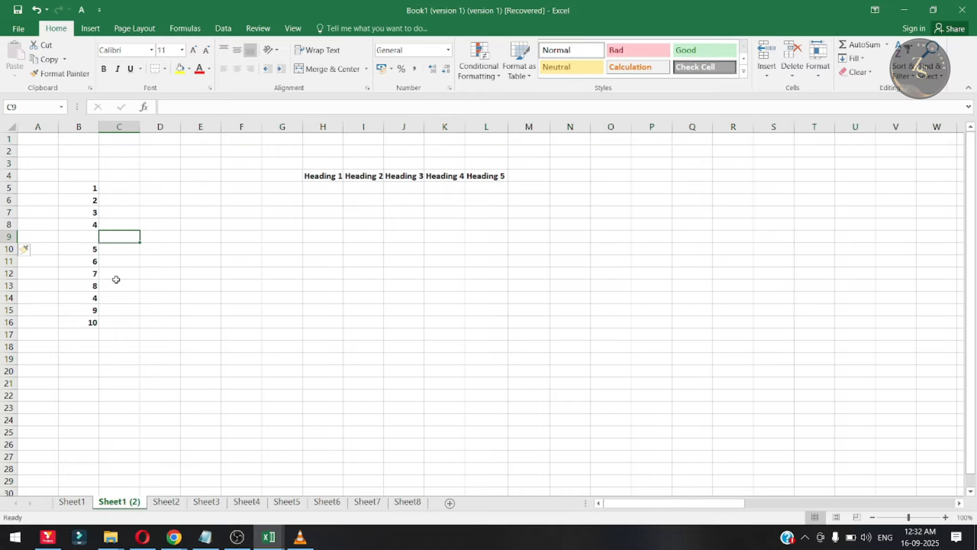
pyautogui.press('Left')
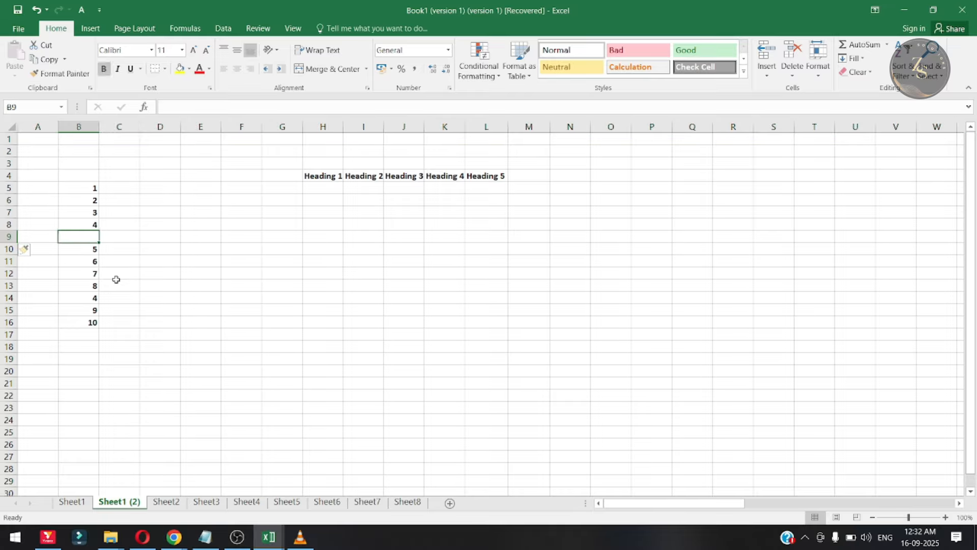
pyautogui.press('Down')
pyautogui.press('Down')
pyautogui.press('Down')
pyautogui.press('Down')
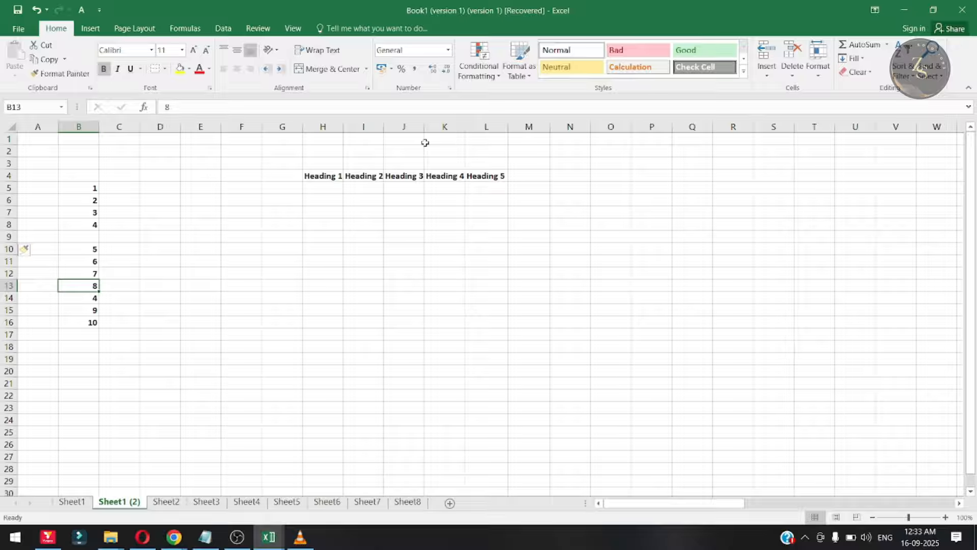
# - Insert a blank row at row 13 above the 8, and a blank column at column I between Heading 1 and Heading 2
pyautogui.hotkey('shift', 'space')
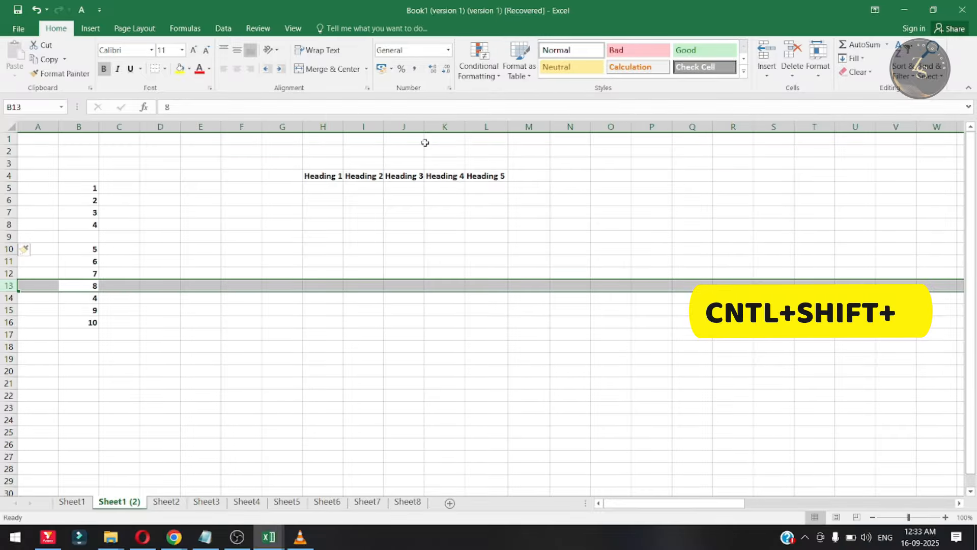
pyautogui.hotkey('ctrl', 'shift', '+')
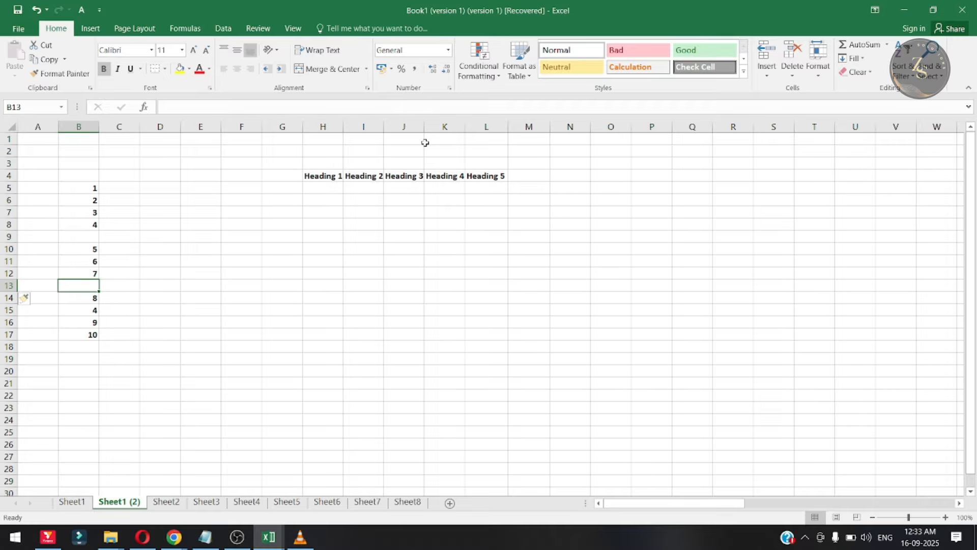
pyautogui.press('Right')
pyautogui.press('Right')
pyautogui.press('Right')
pyautogui.press('Right')
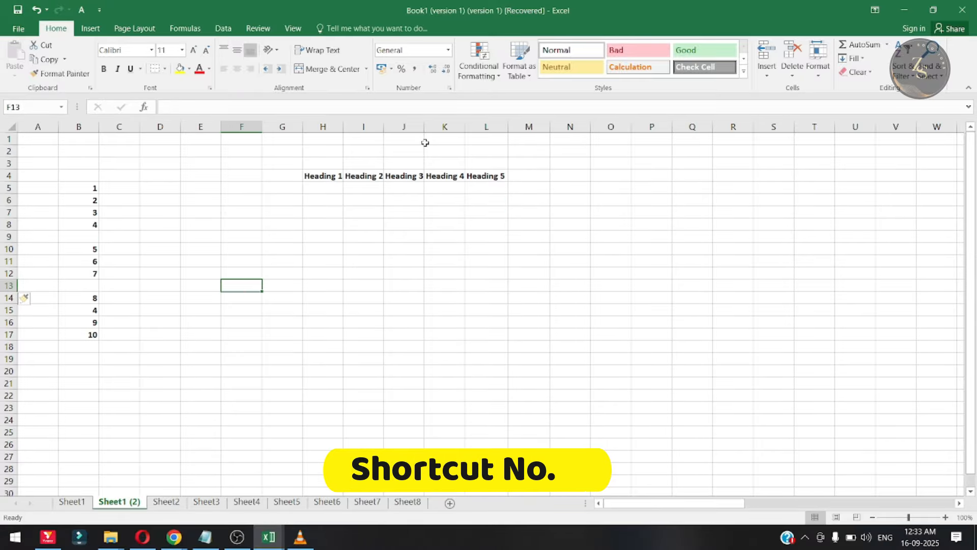
pyautogui.press('Right')
pyautogui.press('Right')
pyautogui.press('Right')
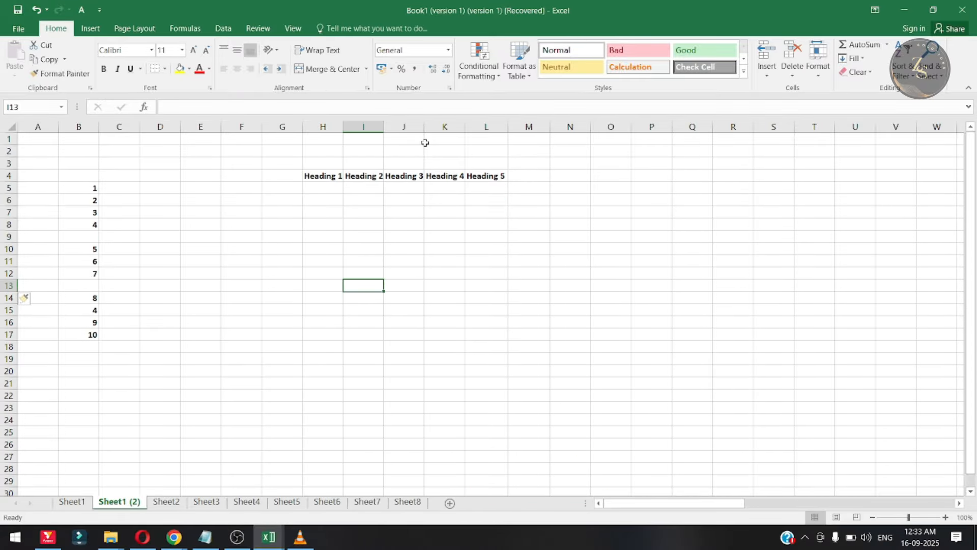
pyautogui.hotkey('ctrl', 'space')
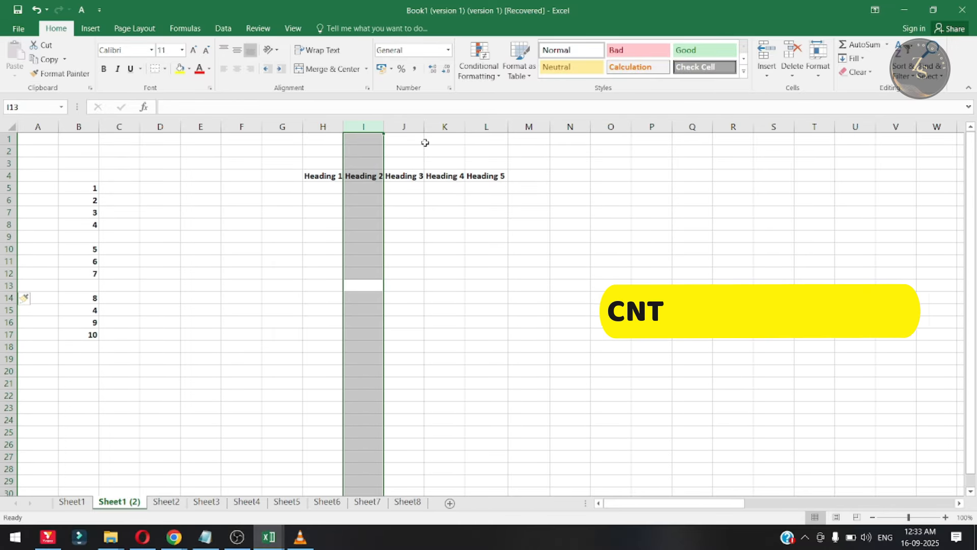
pyautogui.hotkey('ctrl', 'shift', '+')
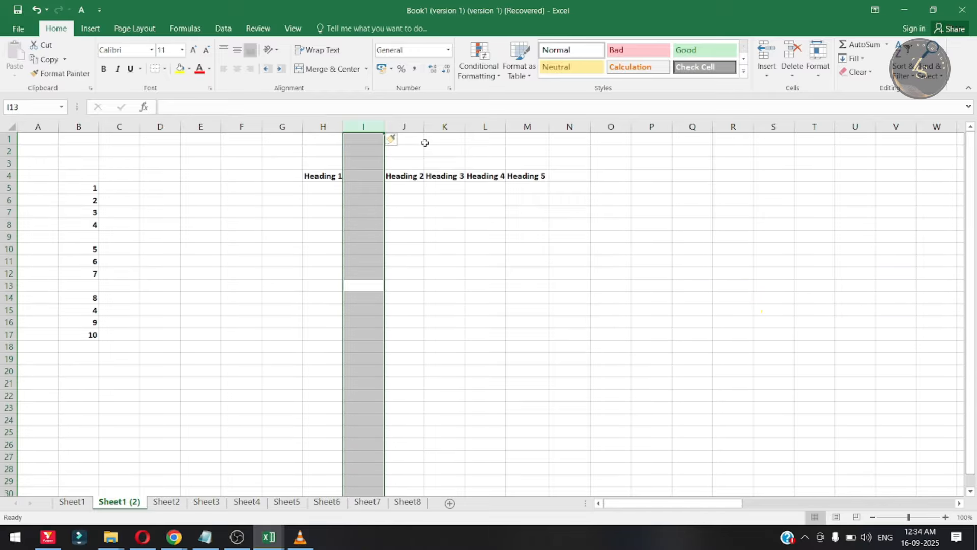
# - Delete the blank row between 4 and 5, and the blank row between 7 and 8
pyautogui.press('Right')
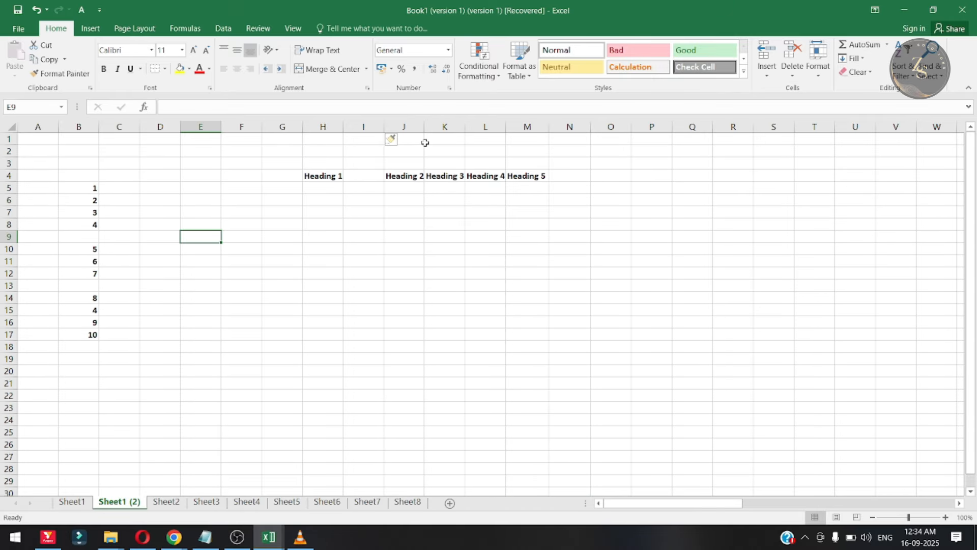
pyautogui.hotkey('shift', 'space')
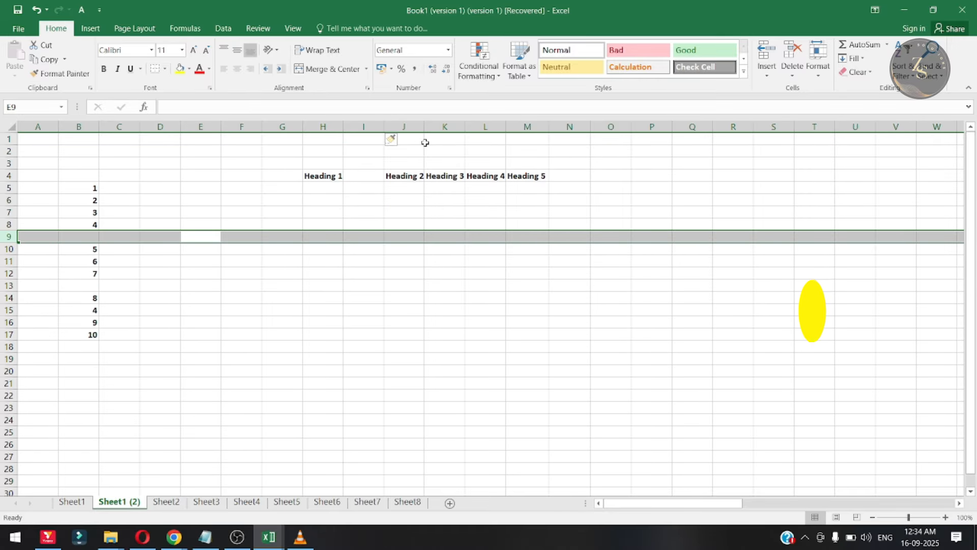
pyautogui.hotkey('ctrl', '-')
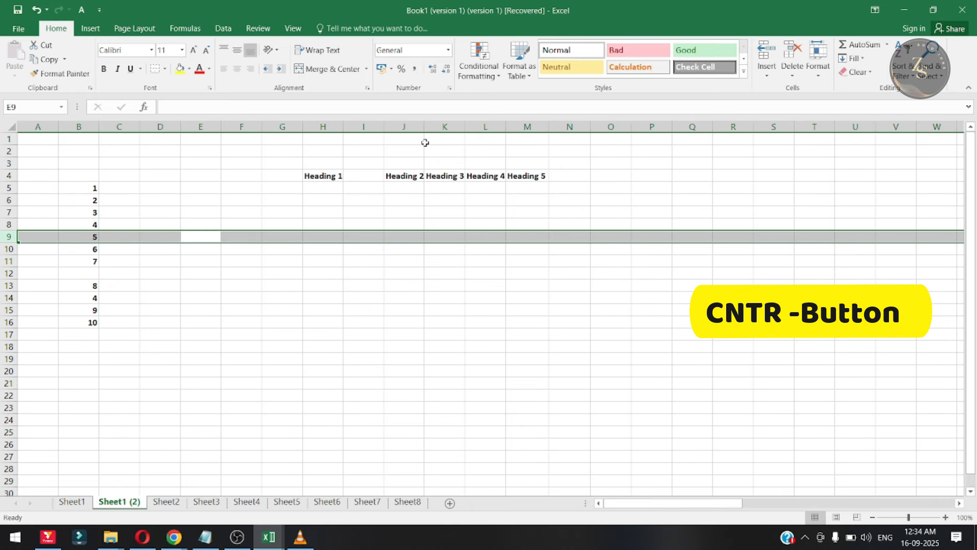
pyautogui.press('Down')
pyautogui.press('Down')
pyautogui.press('Down')
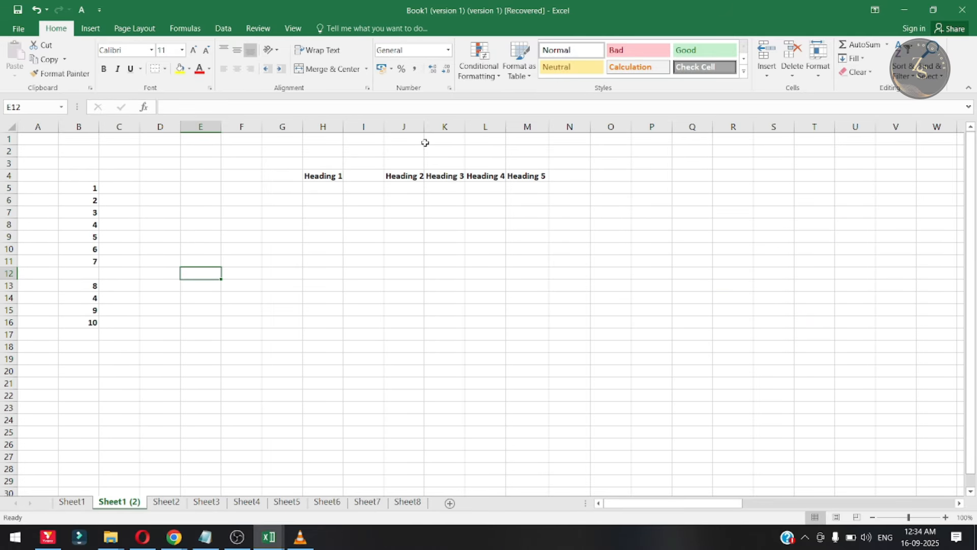
pyautogui.hotkey('shift', 'space')
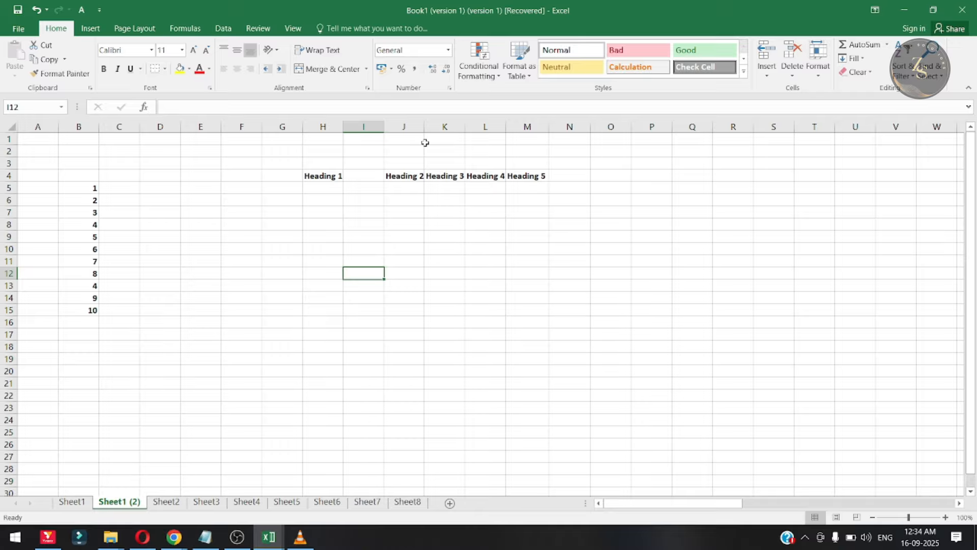
# - Delete the blank column I between Heading 1 and Heading 2
pyautogui.hotkey('ctrl', 'space')
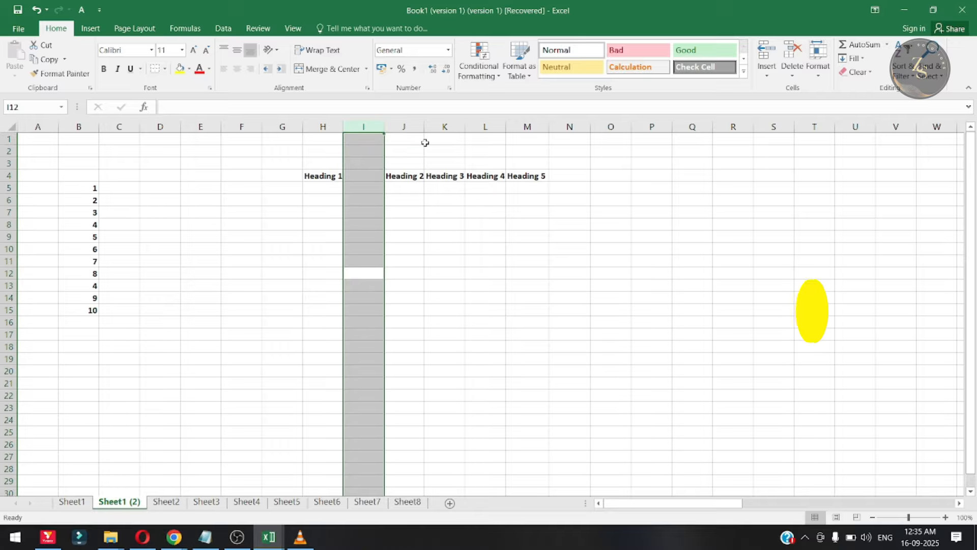
pyautogui.hotkey('ctrl', '-')
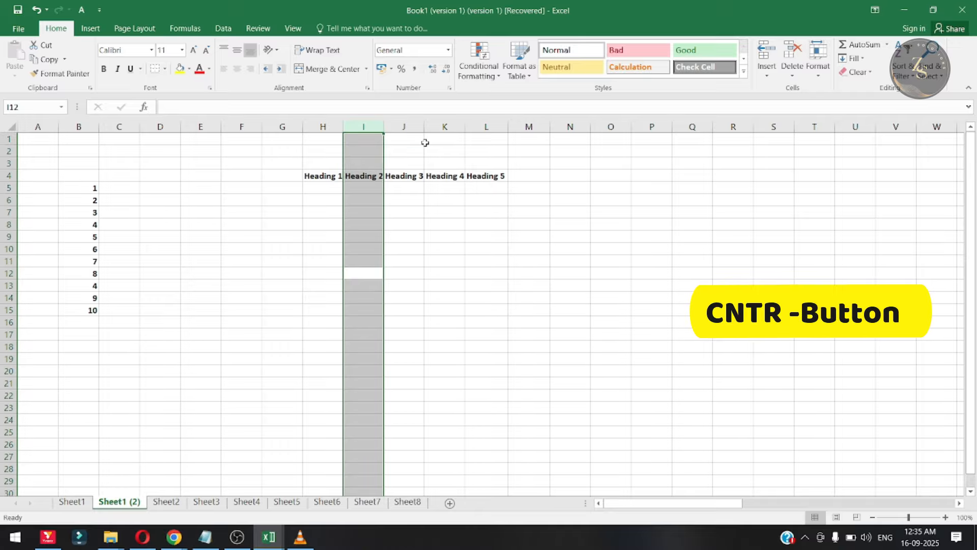
pyautogui.press('Right')
pyautogui.press('Left')
pyautogui.press('Left')
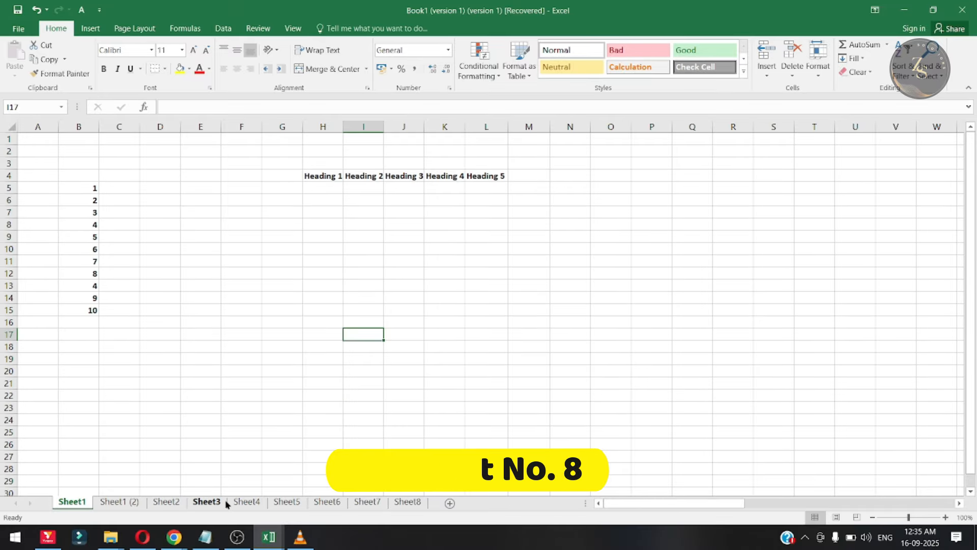
# - Set the tab color of Sheet1 to a light gold and of Sheet1 (2) to Black, Text 1, Lighter 25%
pyautogui.rightClick(78, 505)
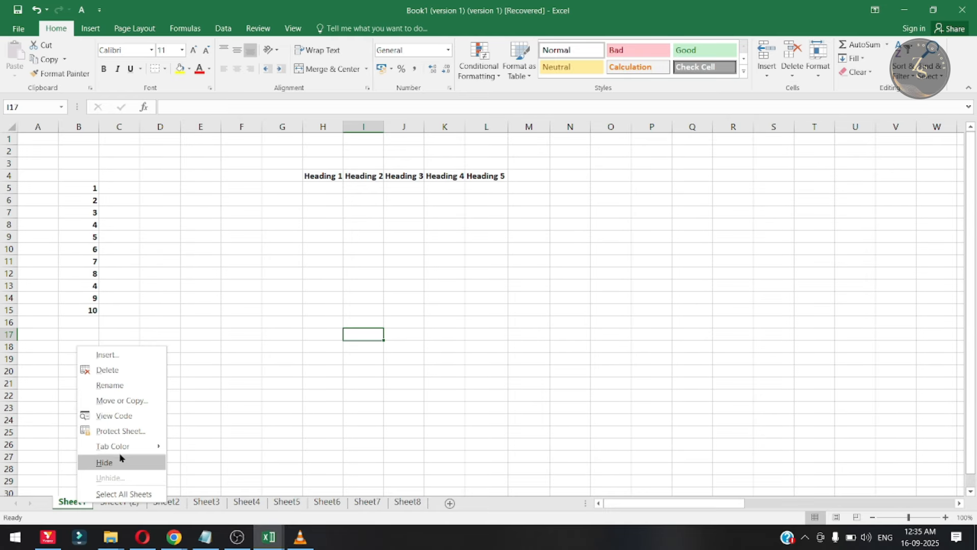
pyautogui.moveTo(120, 446)
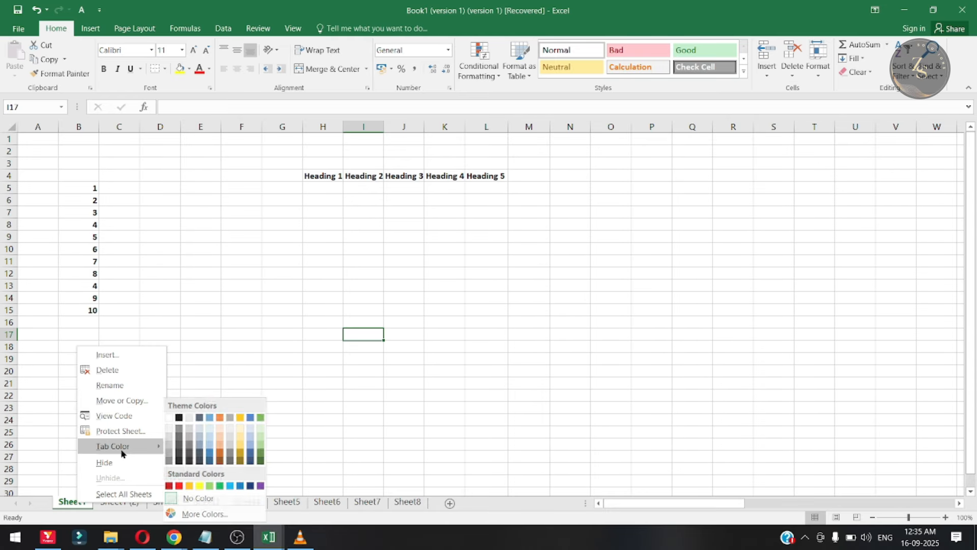
pyautogui.click(242, 446)
pyautogui.rightClick(122, 502)
pyautogui.moveTo(168, 443)
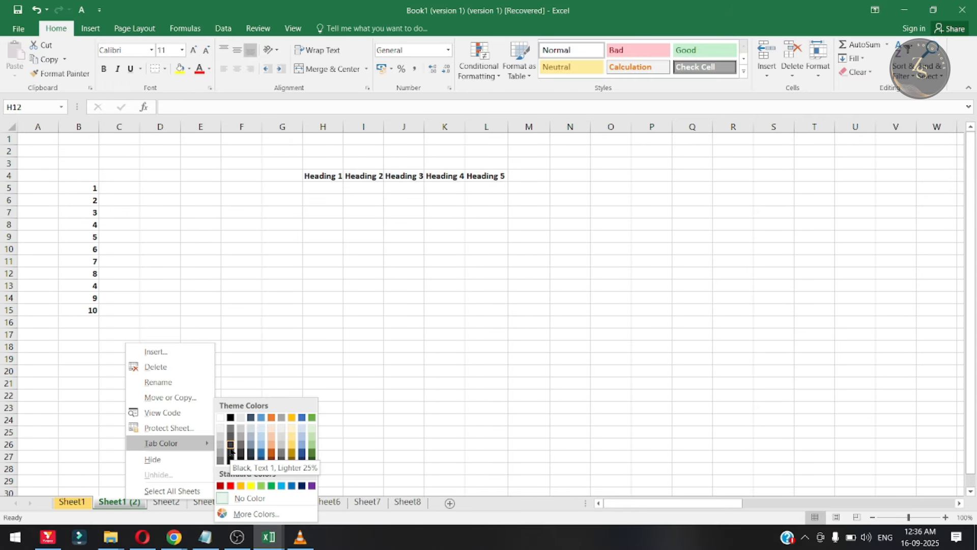
pyautogui.click(231, 446)
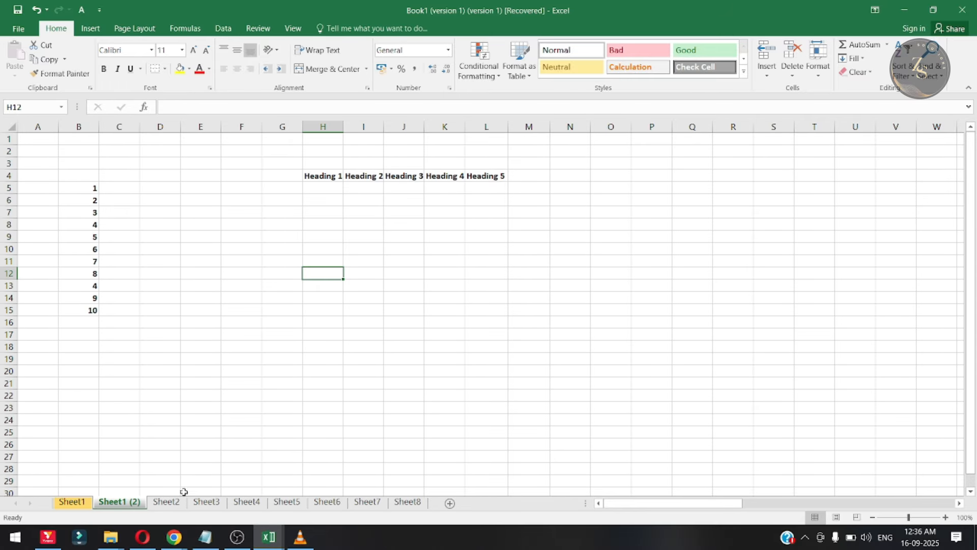
# - Set the tab color of Sheet2 to a light green theme shade
pyautogui.click(166, 503)
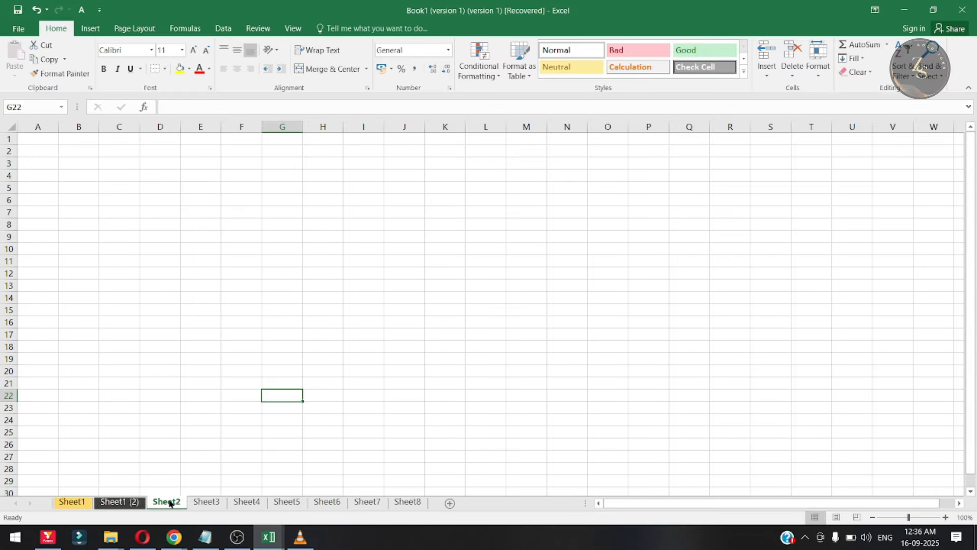
pyautogui.rightClick(171, 504)
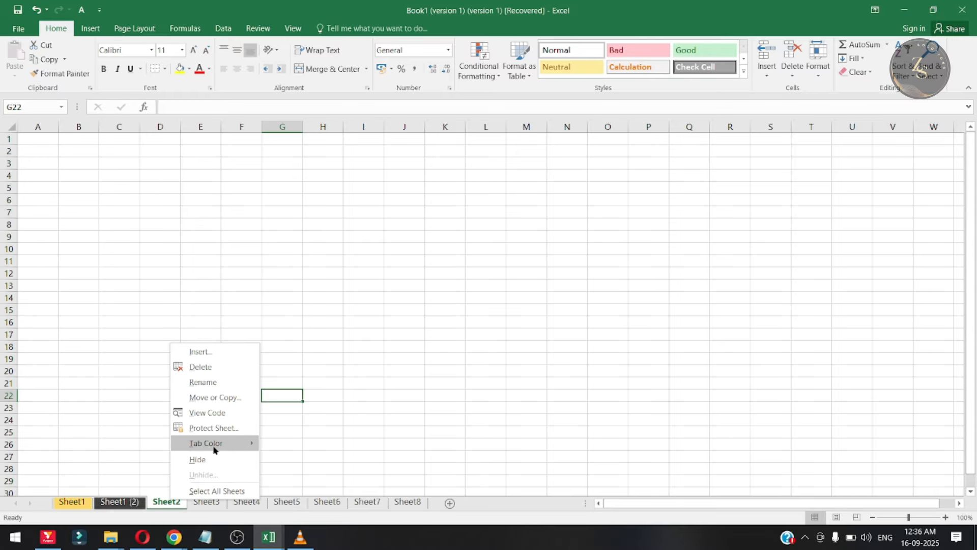
pyautogui.moveTo(215, 443)
pyautogui.click(356, 450)
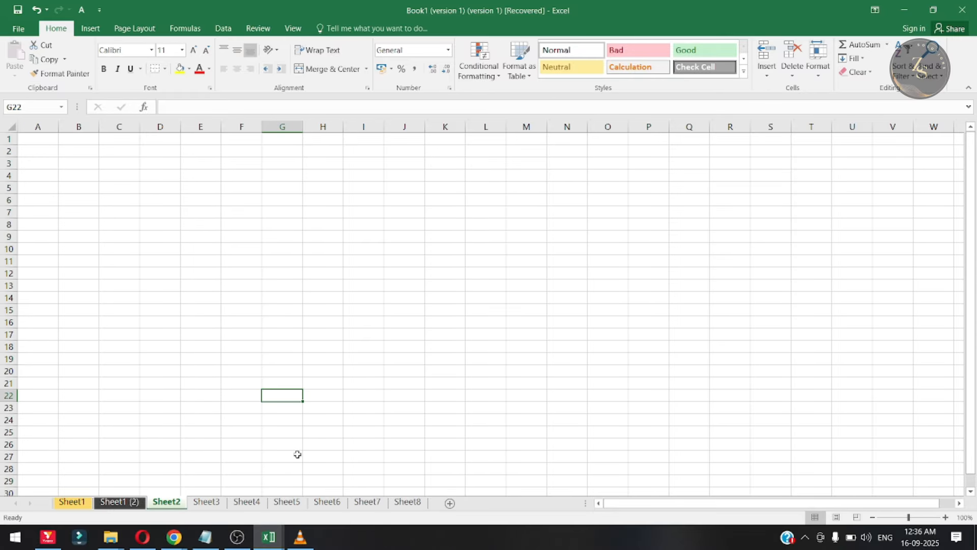
# - Set the tab color of Sheet3 to the standard light blue and of Sheet4 to dark blue
pyautogui.click(210, 503)
pyautogui.rightClick(211, 503)
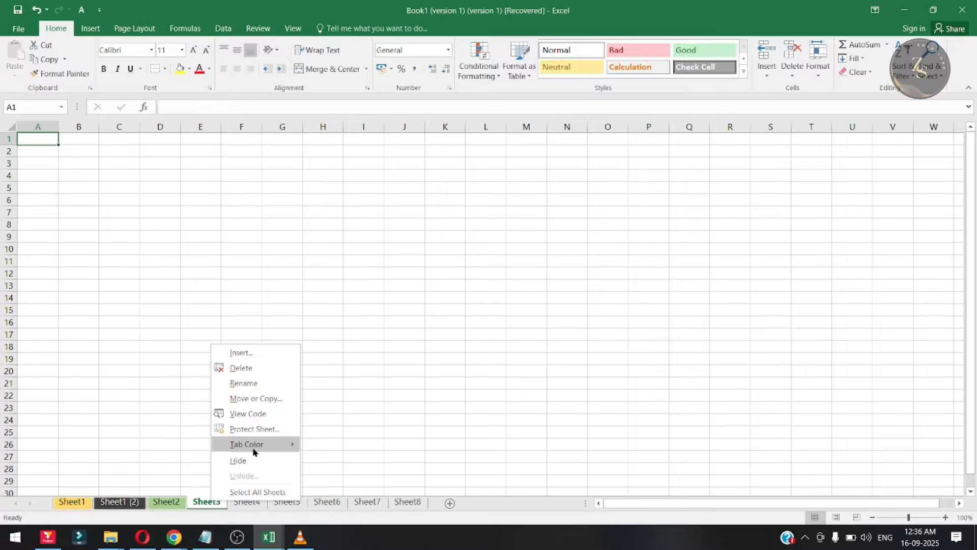
pyautogui.moveTo(256, 446)
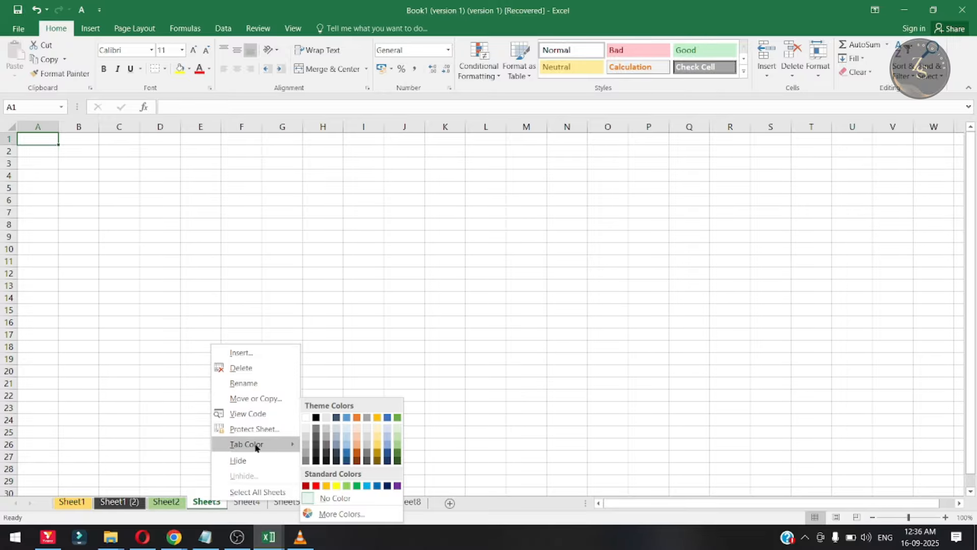
pyautogui.click(366, 486)
pyautogui.click(244, 502)
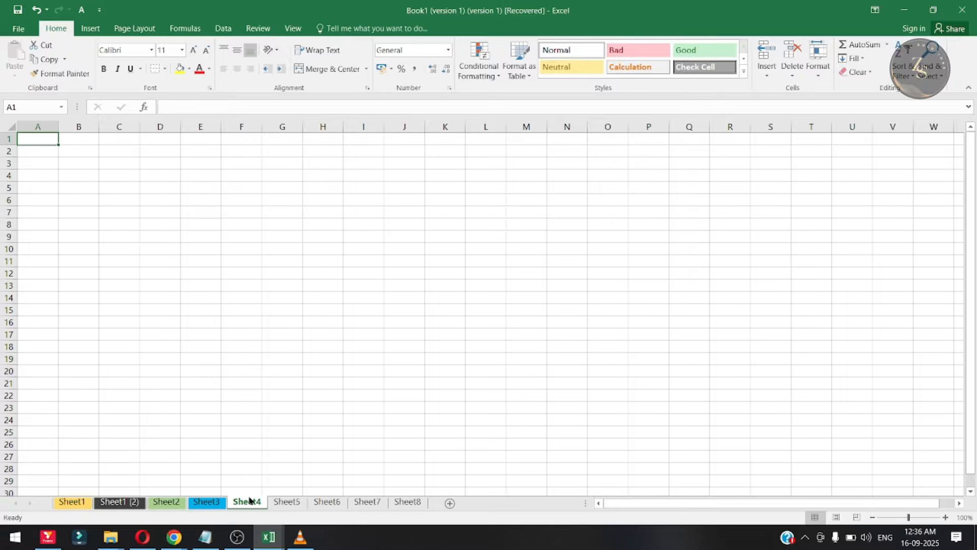
pyautogui.rightClick(250, 501)
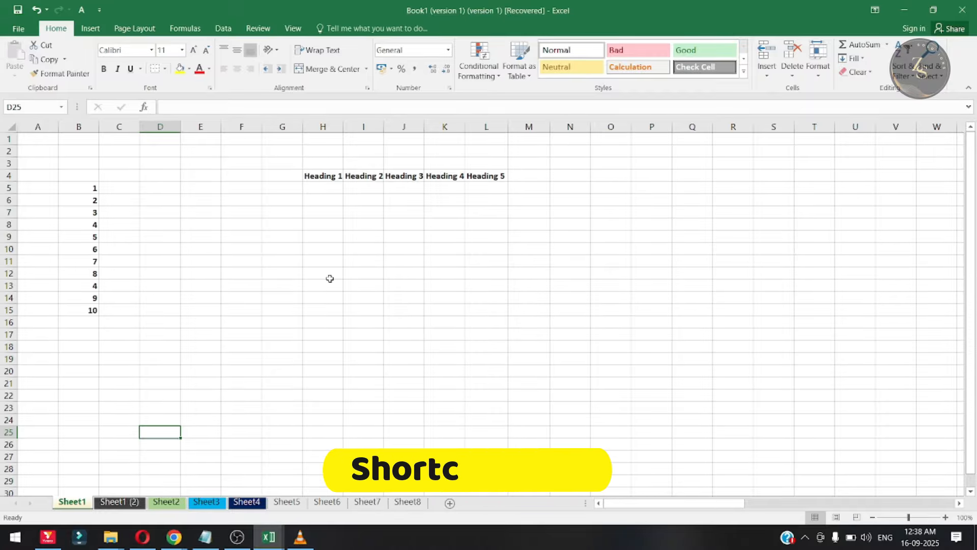
# - Select the range B4:M15 on Sheet1, and view the empty Book1 workbook
pyautogui.click(259, 286)
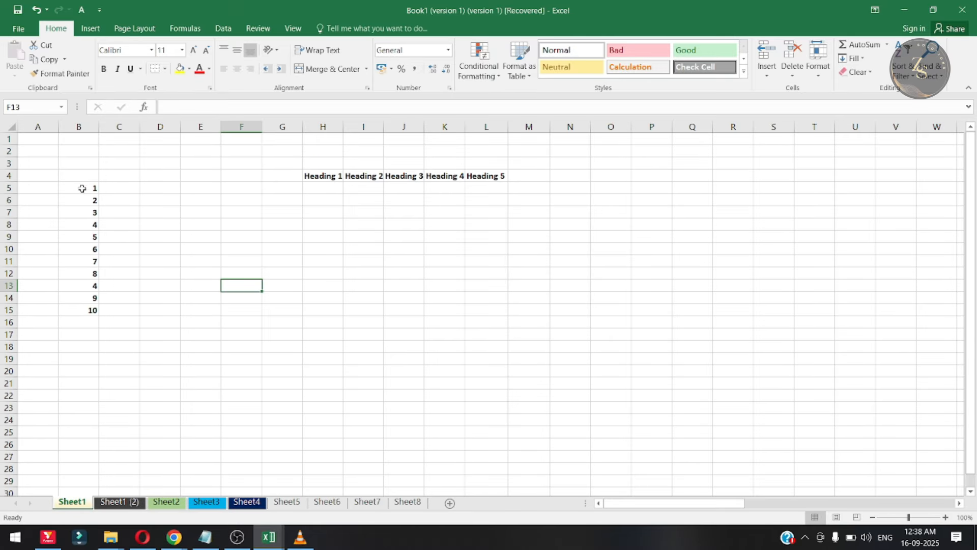
pyautogui.moveTo(74, 174); pyautogui.dragTo(530, 319)
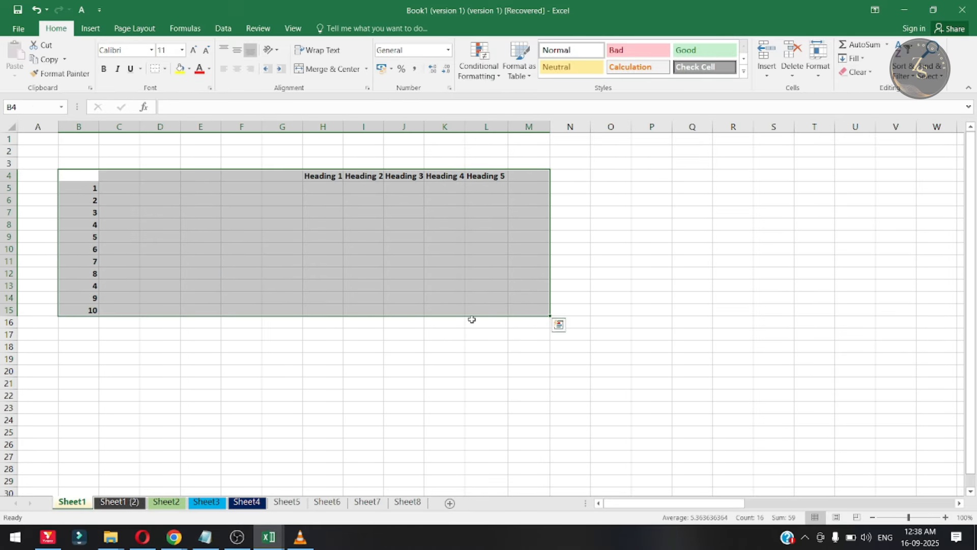
pyautogui.click(269, 537)
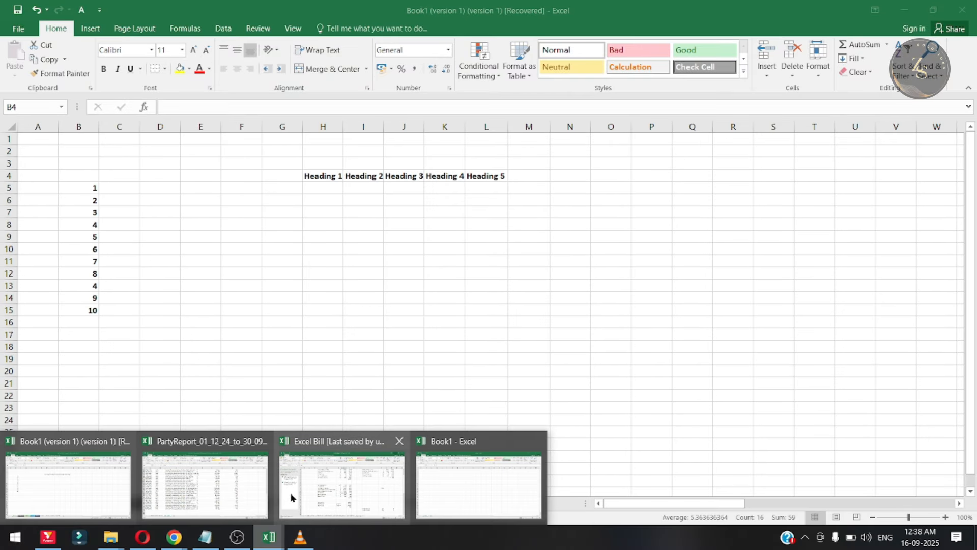
pyautogui.click(486, 490)
pyautogui.click(207, 275)
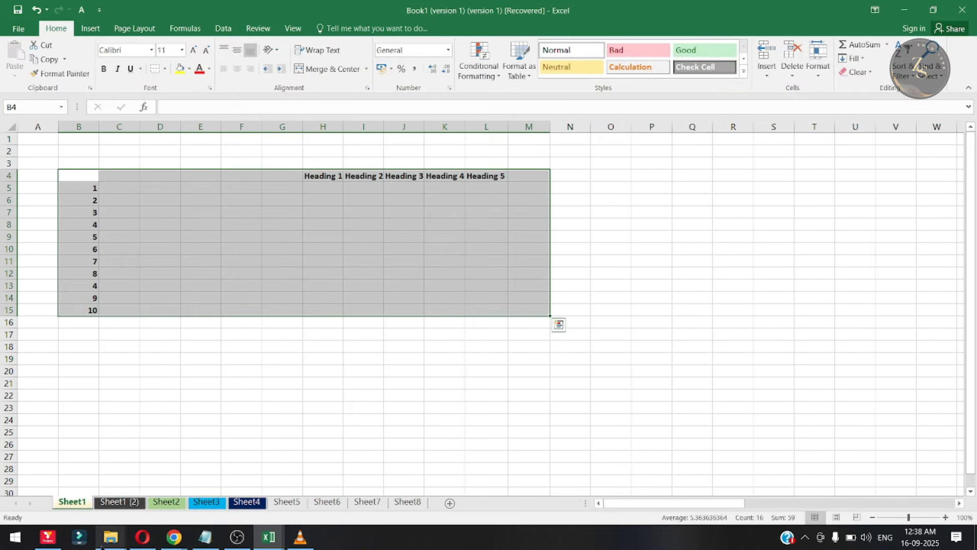
# - Copy Sheet1 into a new workbook, keeping the original sheet in place
pyautogui.rightClick(76, 505)
pyautogui.click(122, 401)
pyautogui.click(39, 450)
pyautogui.click(234, 351)
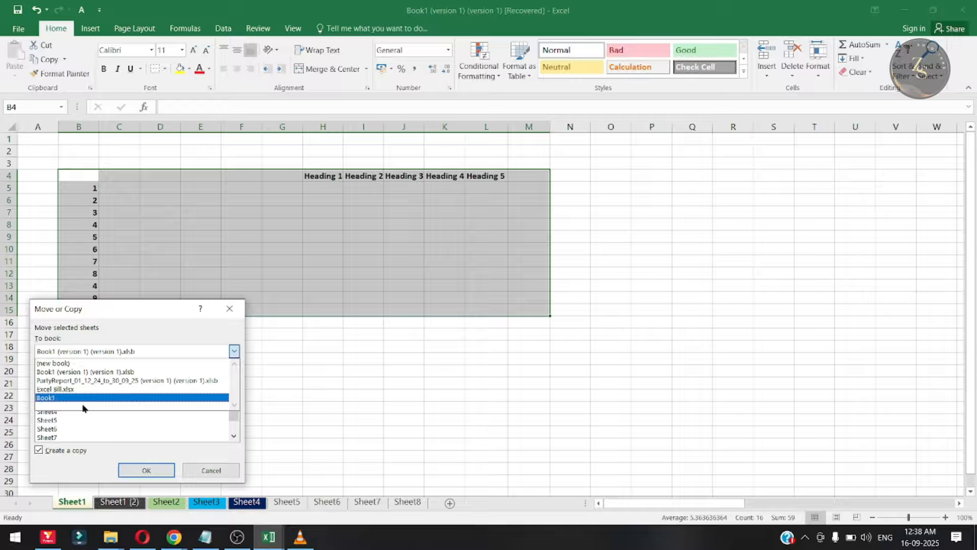
pyautogui.click(66, 367)
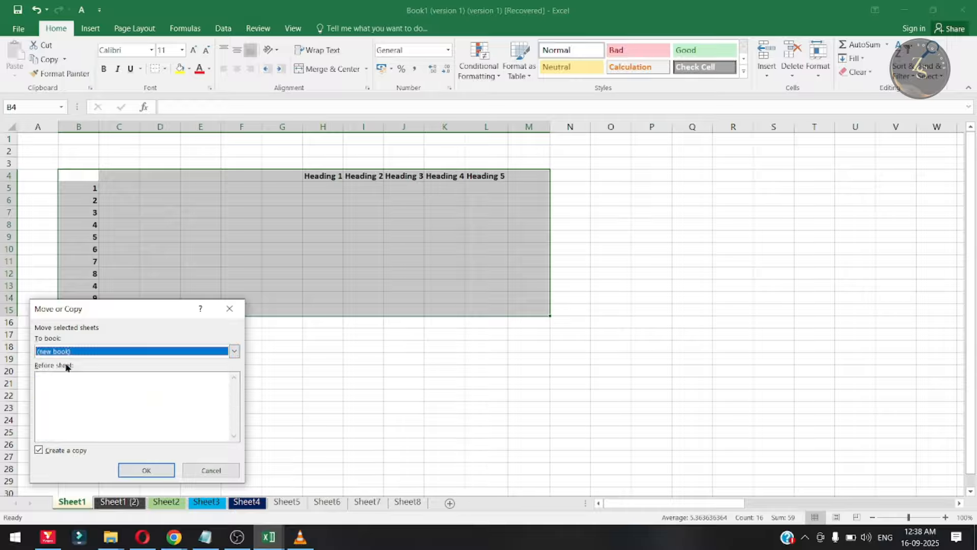
pyautogui.click(145, 470)
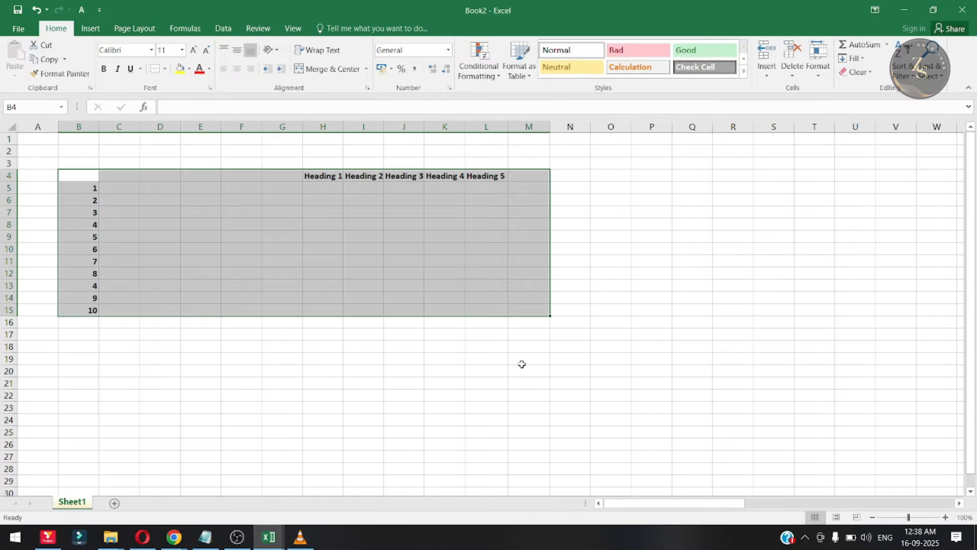
# - Examine the copied list and headings in the new workbook, and return to the original workbook
pyautogui.click(213, 421)
pyautogui.moveTo(102, 199); pyautogui.dragTo(328, 277)
pyautogui.click(515, 259)
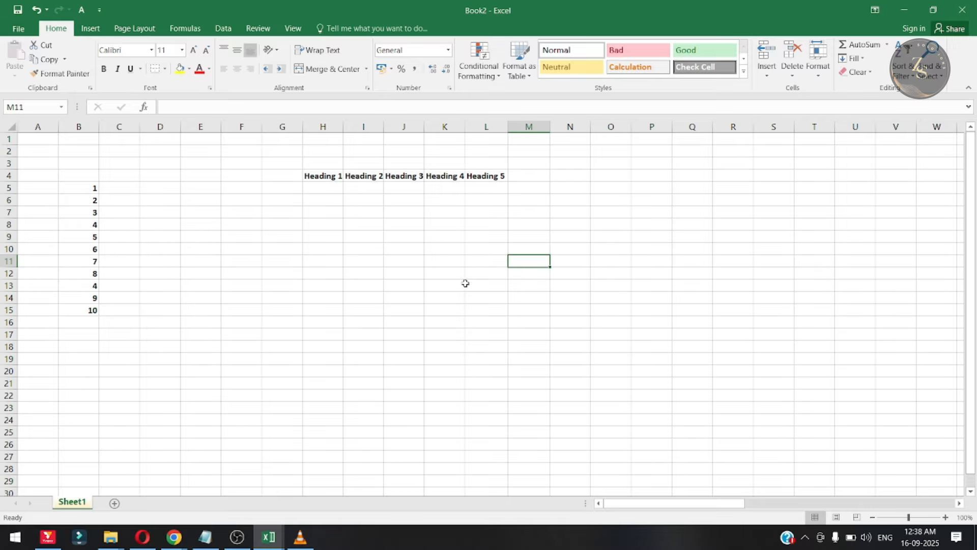
pyautogui.click(395, 289)
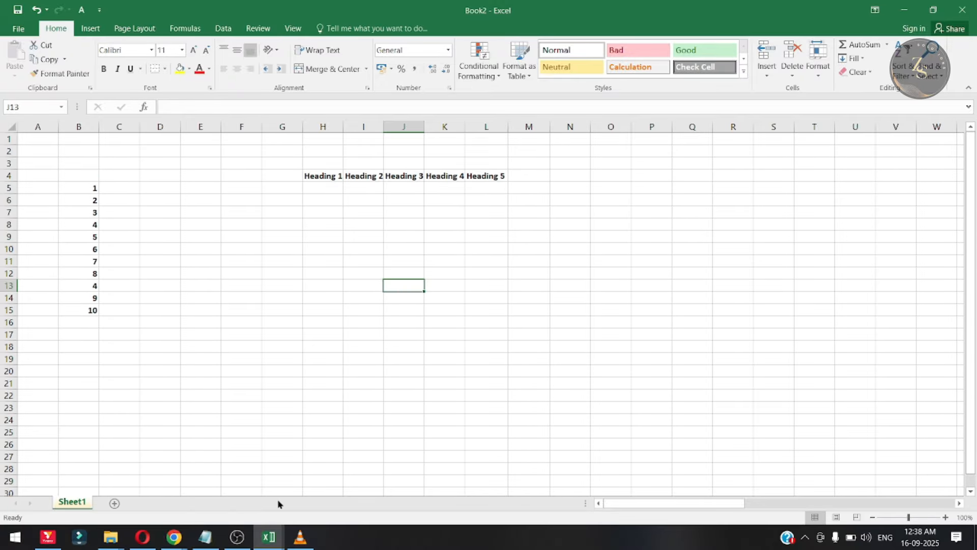
pyautogui.click(202, 481)
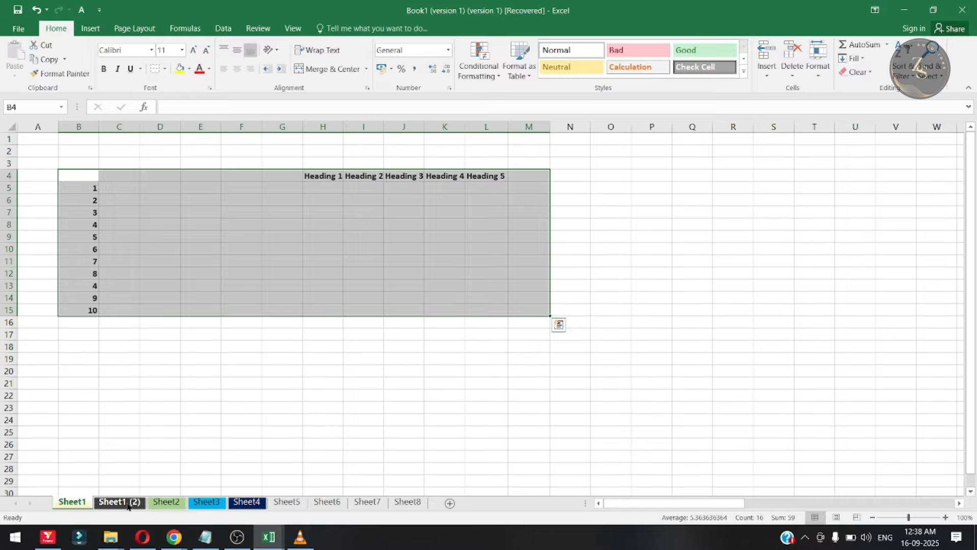
# - View Sheet1 (2), Sheet2, Sheet3 and Sheet5 in the original workbook, and look at the copied data in the Book2 workbook
pyautogui.click(127, 503)
pyautogui.click(166, 502)
pyautogui.click(207, 502)
pyautogui.click(286, 502)
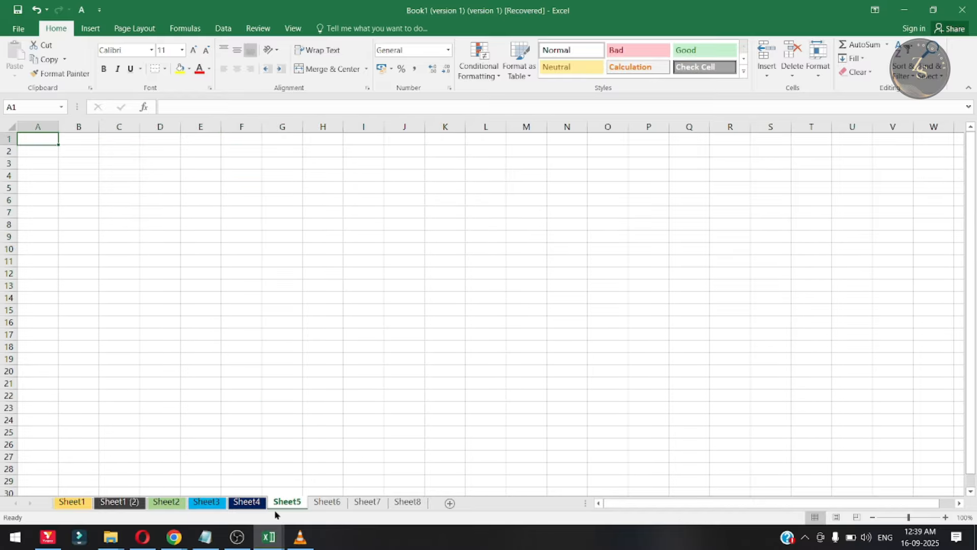
pyautogui.click(272, 479)
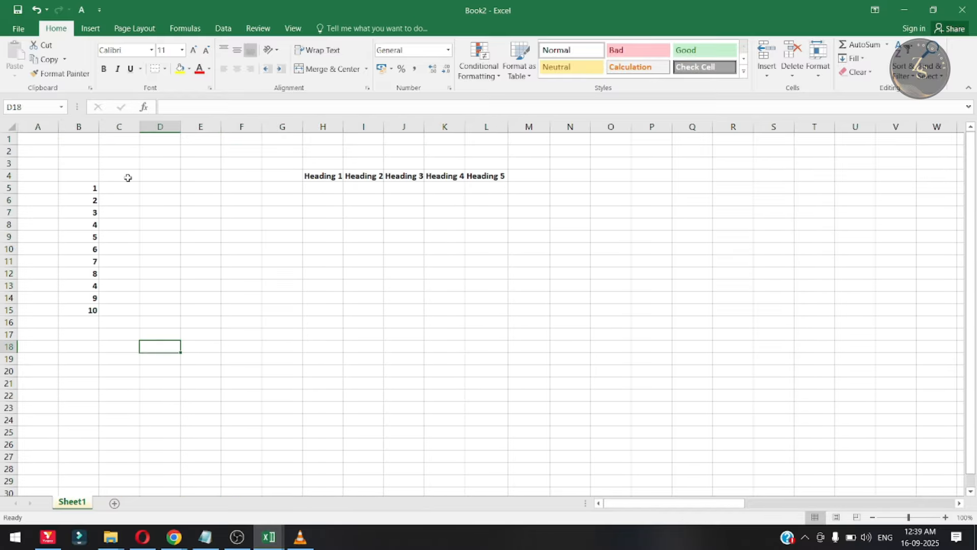
pyautogui.moveTo(127, 177); pyautogui.dragTo(258, 234)
pyautogui.click(404, 213)
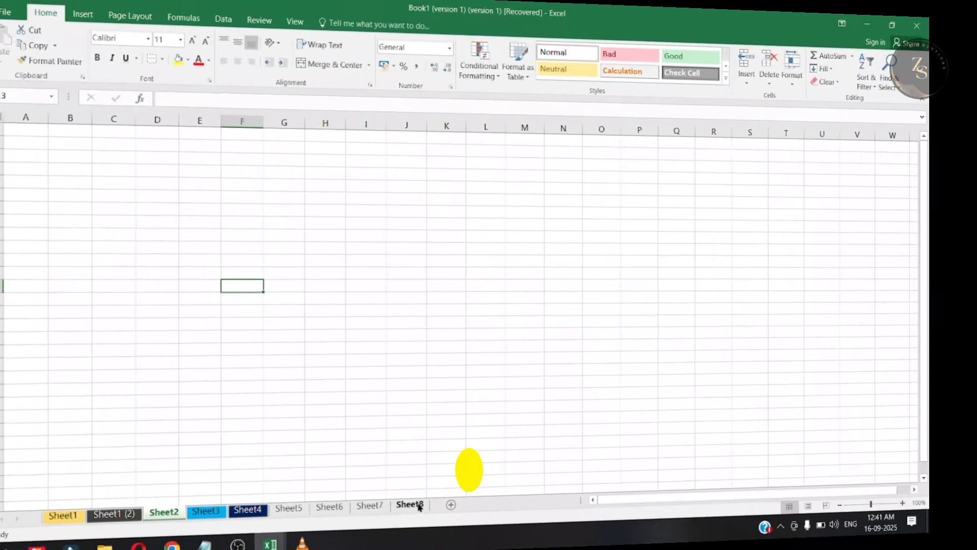
# - Group Sheet6, Sheet7 and Sheet8 in the original workbook so they can be edited together
pyautogui.hotkey('ctrl', 'pageup')
pyautogui.hotkey('ctrl', 'pageup')
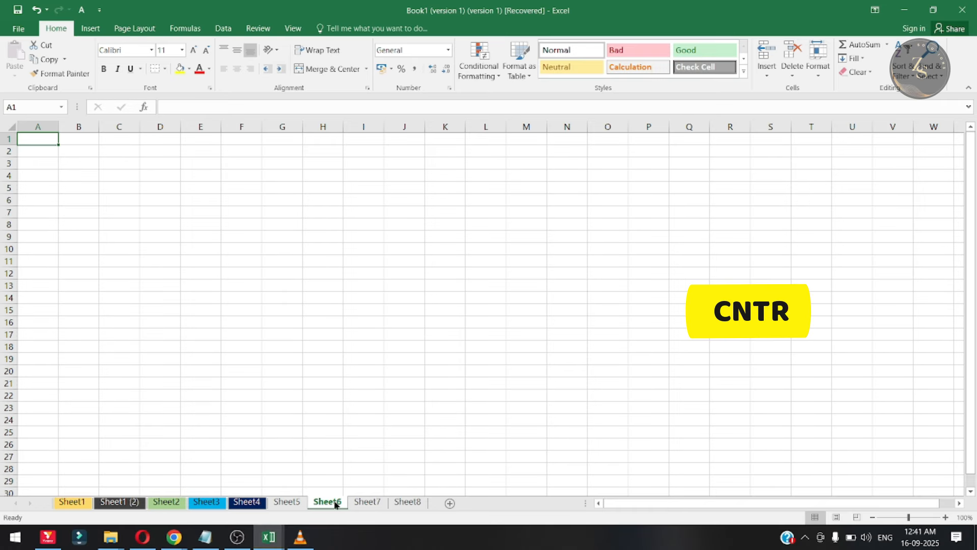
pyautogui.keyDown('ctrl'); pyautogui.click(367, 503); pyautogui.keyUp('ctrl')
pyautogui.keyDown('ctrl'); pyautogui.click(408, 503); pyautogui.keyUp('ctrl')
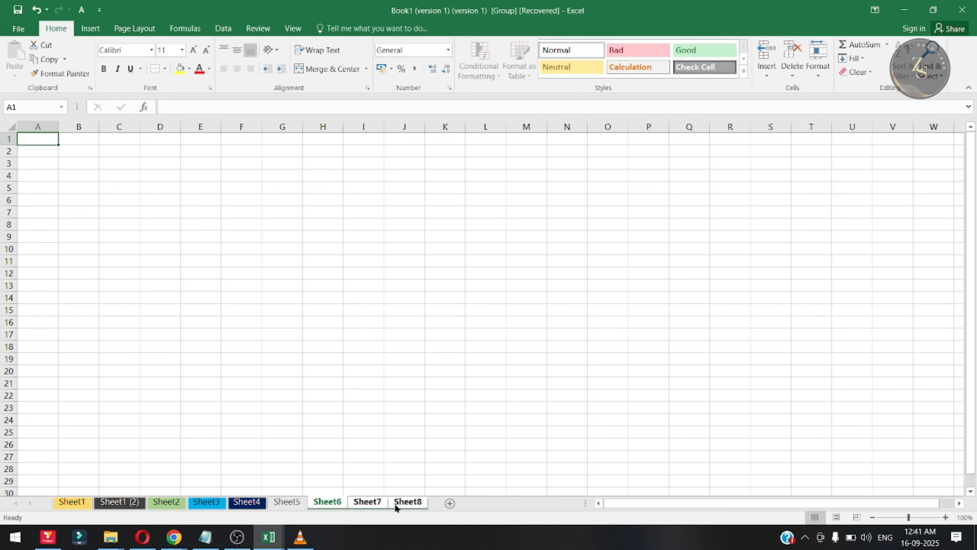
# - Enter "Heading 1" in G5 and "Heading 2" in H5 on the grouped sheets
pyautogui.click(265, 188)
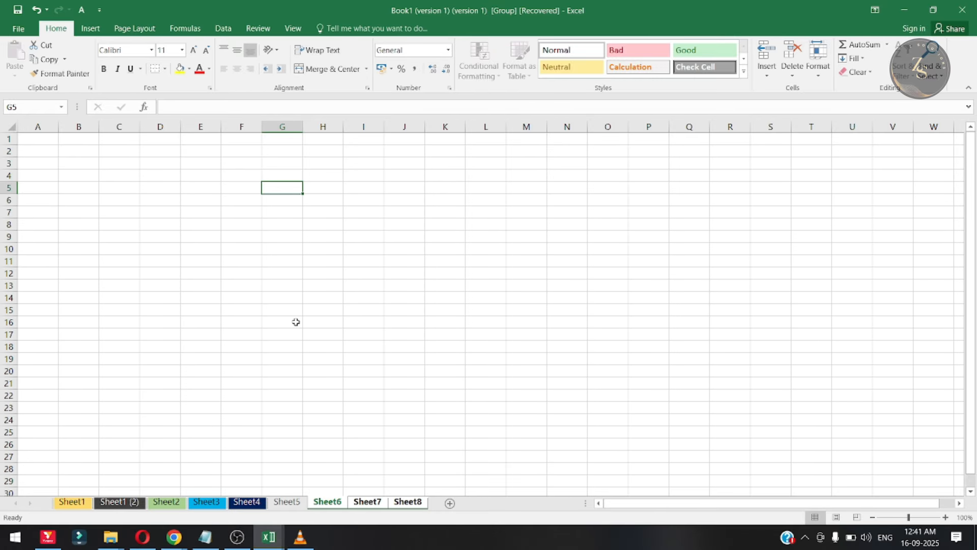
pyautogui.write('Heading 1')
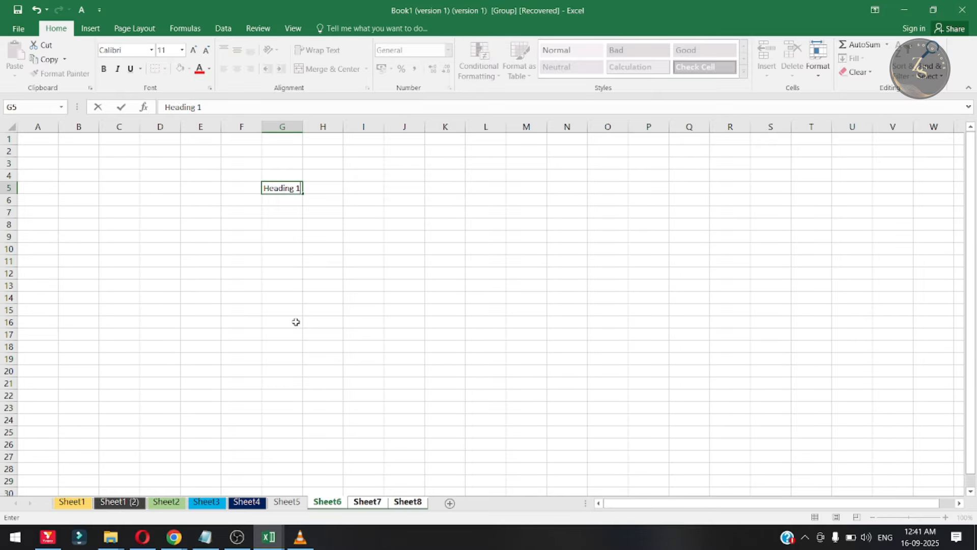
pyautogui.press('Tab')
pyautogui.write('H')
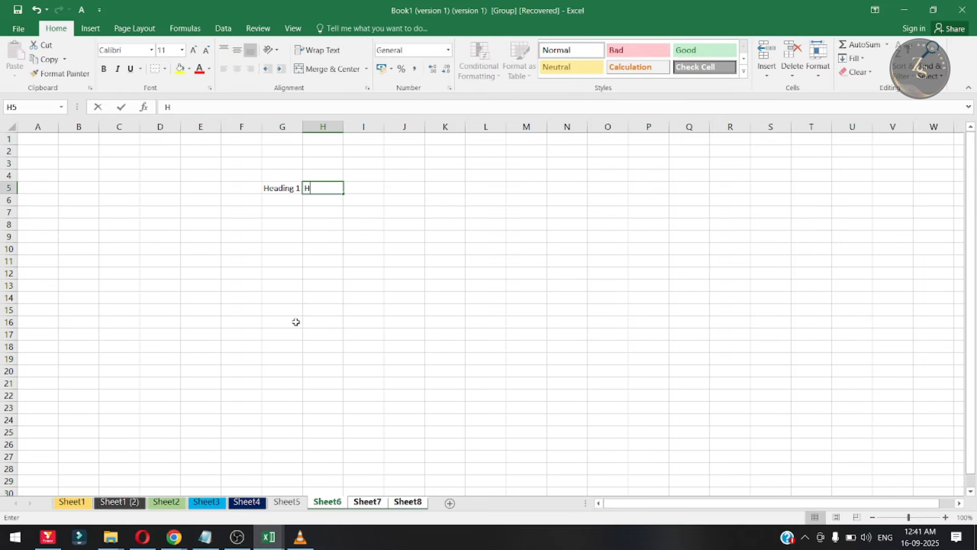
pyautogui.write('eading 2')
pyautogui.press('Return')
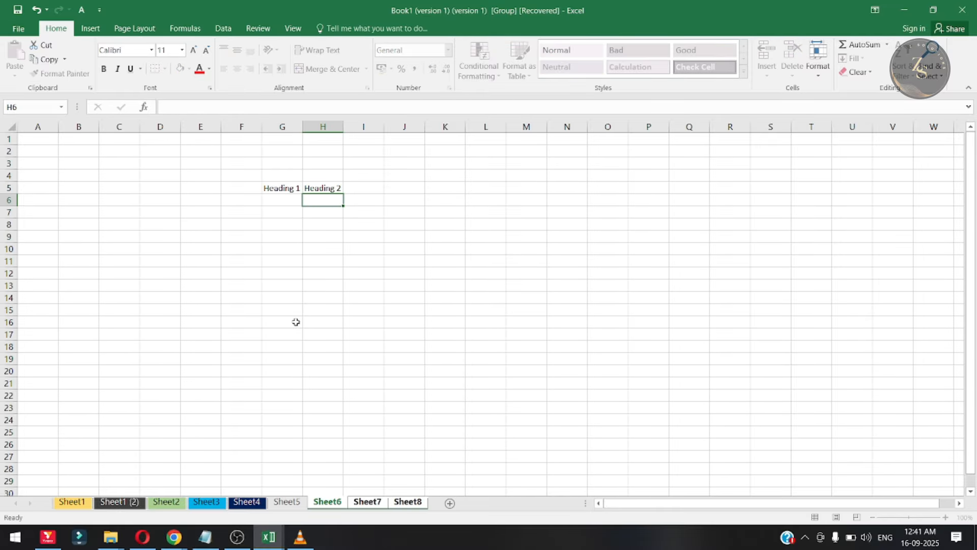
pyautogui.press('Left')
pyautogui.press('Right')
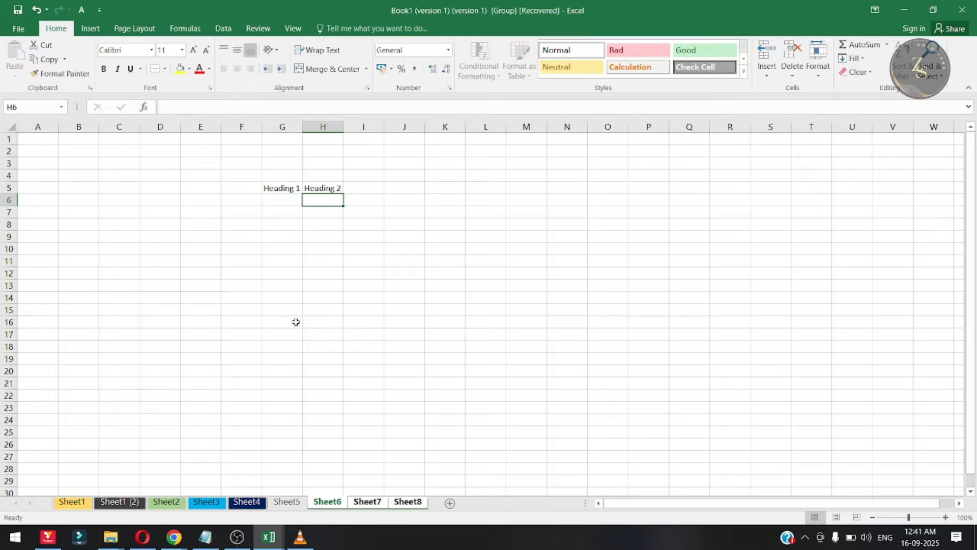
pyautogui.press('Left')
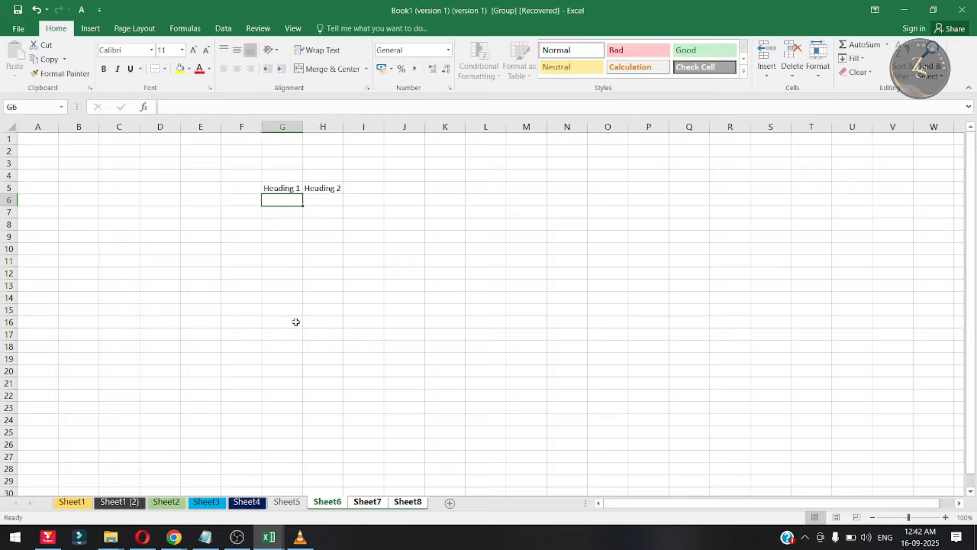
pyautogui.press('Right')
pyautogui.press('Left')
pyautogui.press('Right')
pyautogui.press('Left')
# - Check Sheet6, Sheet7 and Sheet8 in turn for the headings entered on the grouped sheets
pyautogui.click(371, 504)
pyautogui.click(335, 504)
pyautogui.click(360, 503)
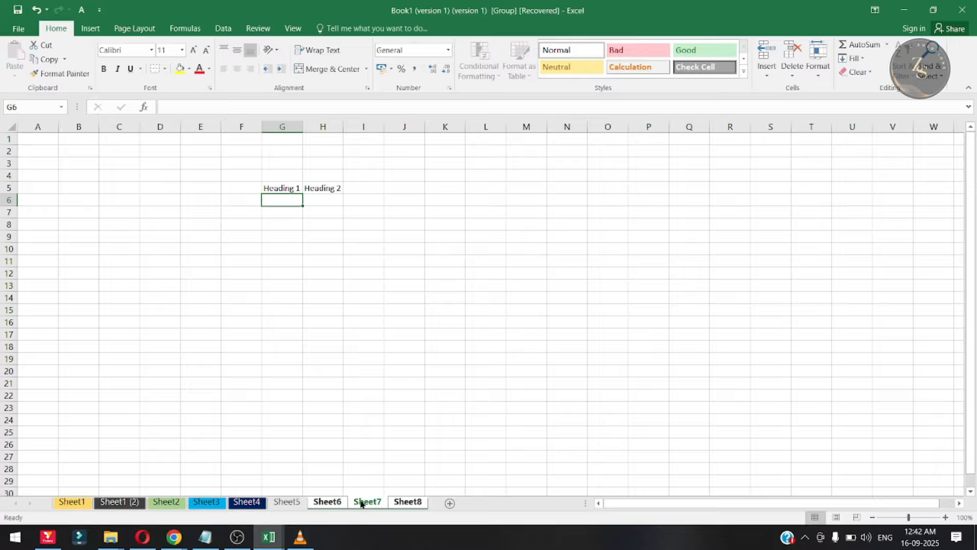
pyautogui.click(417, 504)
pyautogui.click(307, 253)
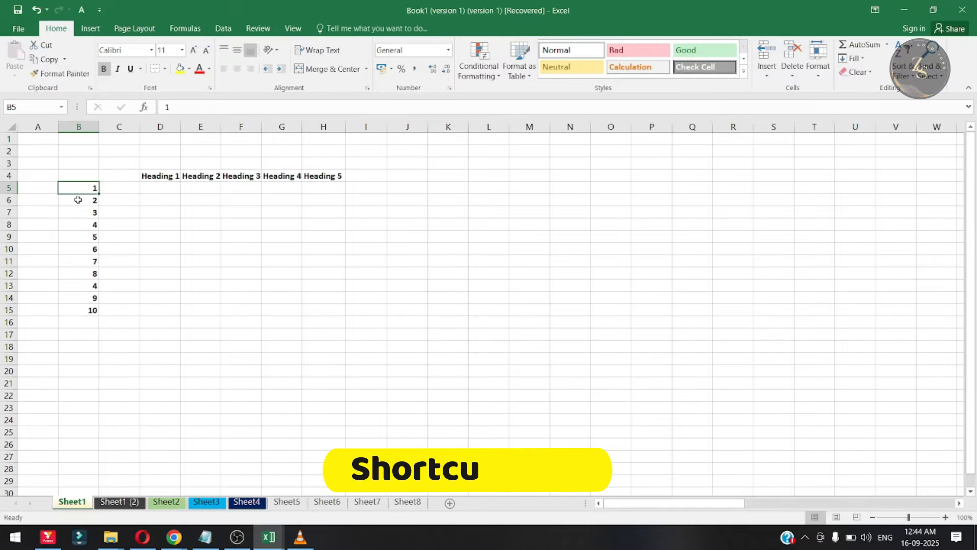
pyautogui.moveTo(84, 204); pyautogui.dragTo(81, 323)
pyautogui.moveTo(154, 188); pyautogui.dragTo(332, 294)
pyautogui.click(196, 346)
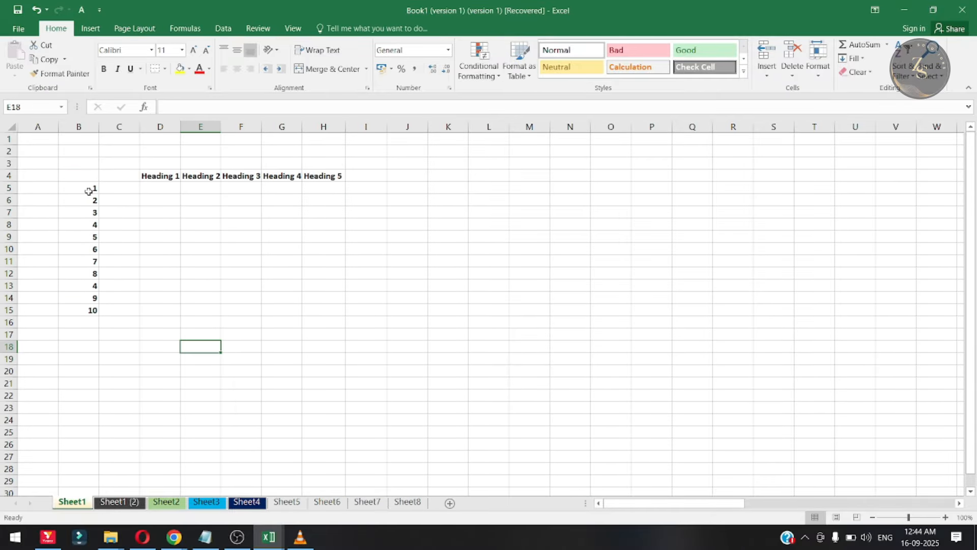
pyautogui.moveTo(87, 190); pyautogui.dragTo(88, 318)
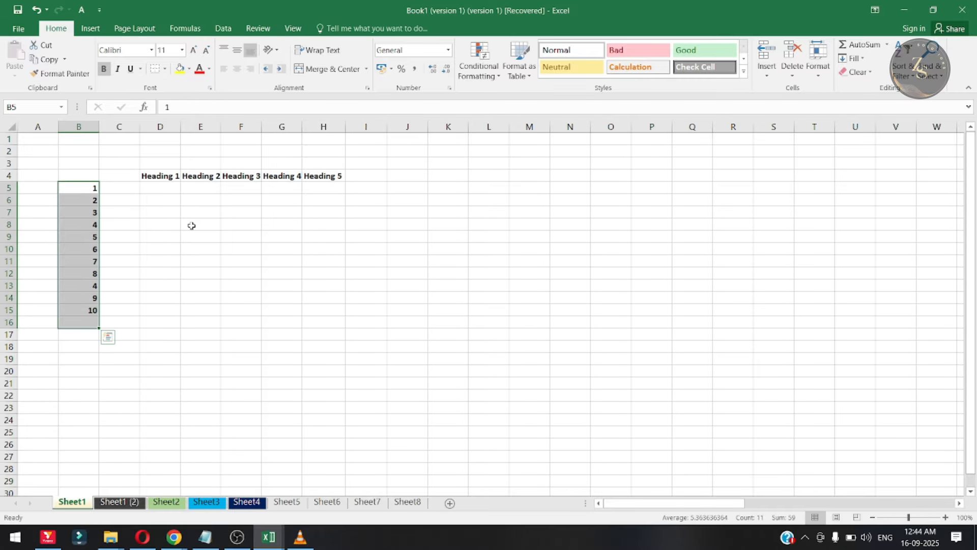
pyautogui.click(232, 272)
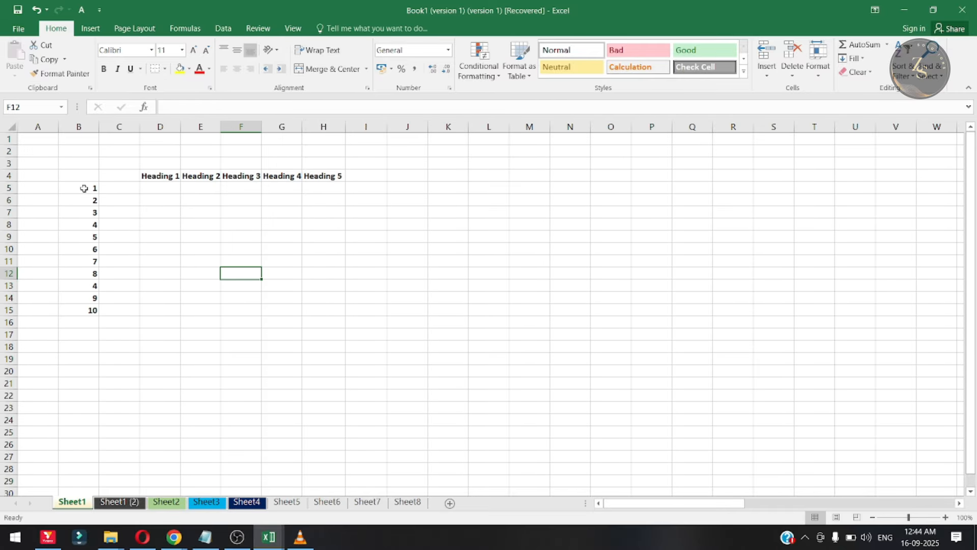
# - Copy the number list in B5:B15 on Sheet1 into D5:H15 beneath all five headings
pyautogui.moveTo(83, 188); pyautogui.dragTo(87, 311)
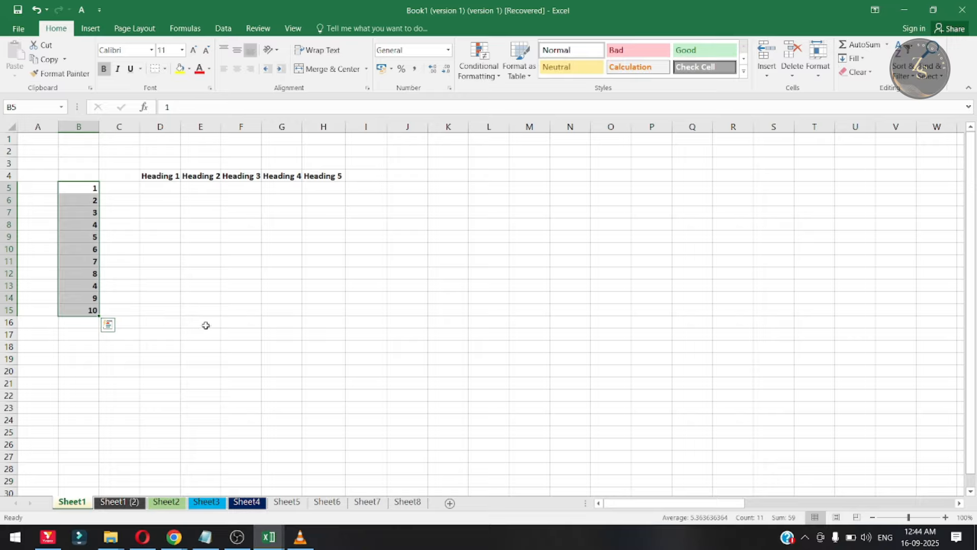
pyautogui.hotkey('ctrl', 'c')
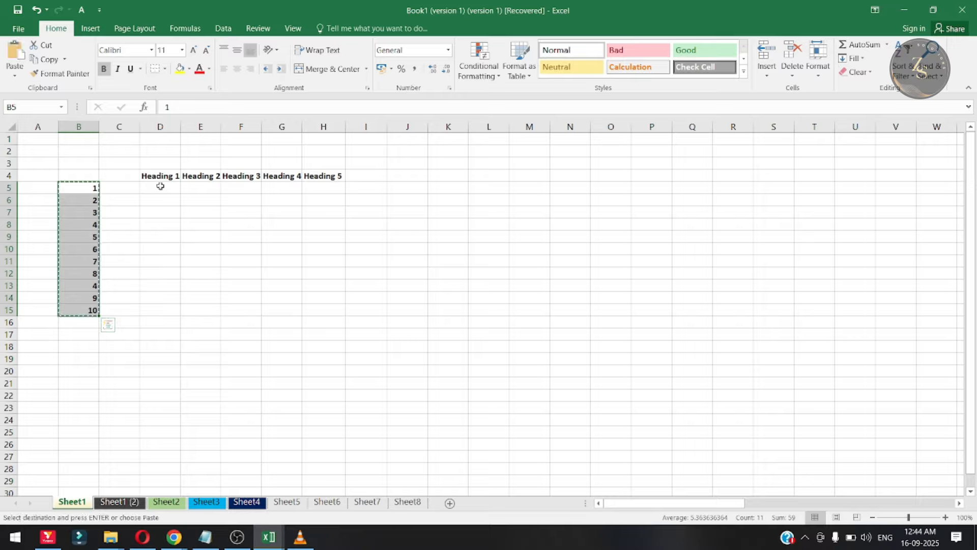
pyautogui.moveTo(159, 187); pyautogui.dragTo(329, 312)
pyautogui.press('Return')
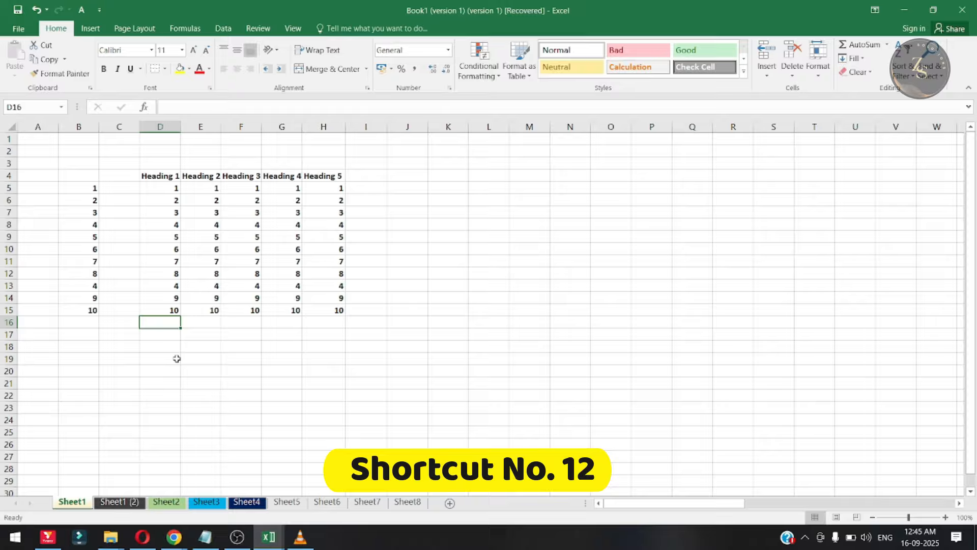
# - Insert AutoSum totals in D16:H16 below the five number columns
pyautogui.press('Right')
pyautogui.press('Right')
pyautogui.press('Right')
pyautogui.press('Right')
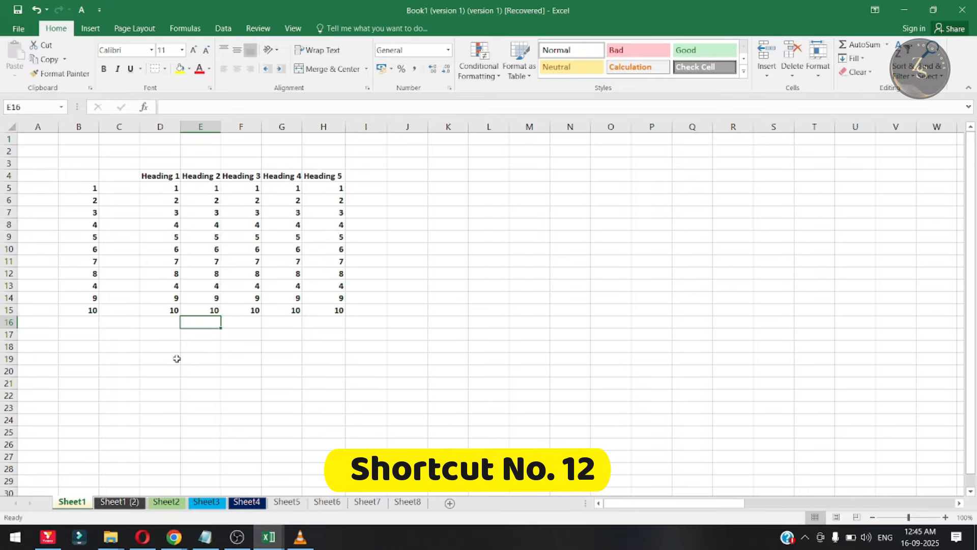
pyautogui.press('Left')
pyautogui.press('Left')
pyautogui.press('Left')
pyautogui.press('Left')
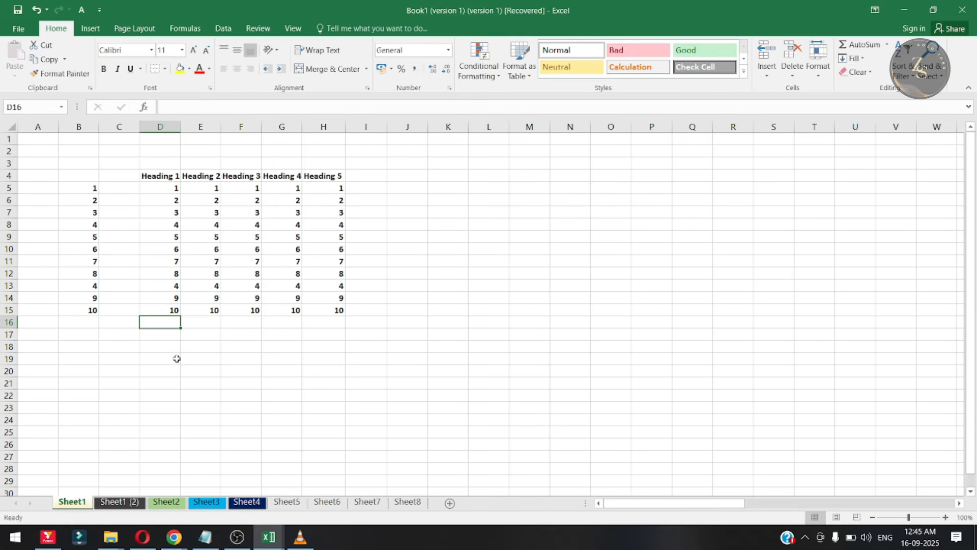
pyautogui.hotkey('shift', 'Right')
pyautogui.hotkey('shift', 'Right')
pyautogui.hotkey('shift', 'Right')
pyautogui.hotkey('shift', 'Right')
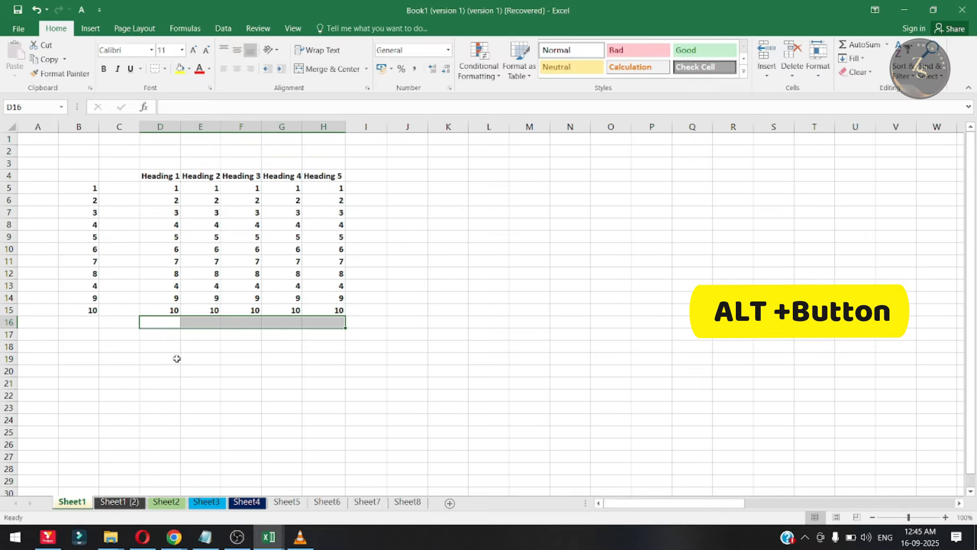
pyautogui.hotkey('alt', '=')
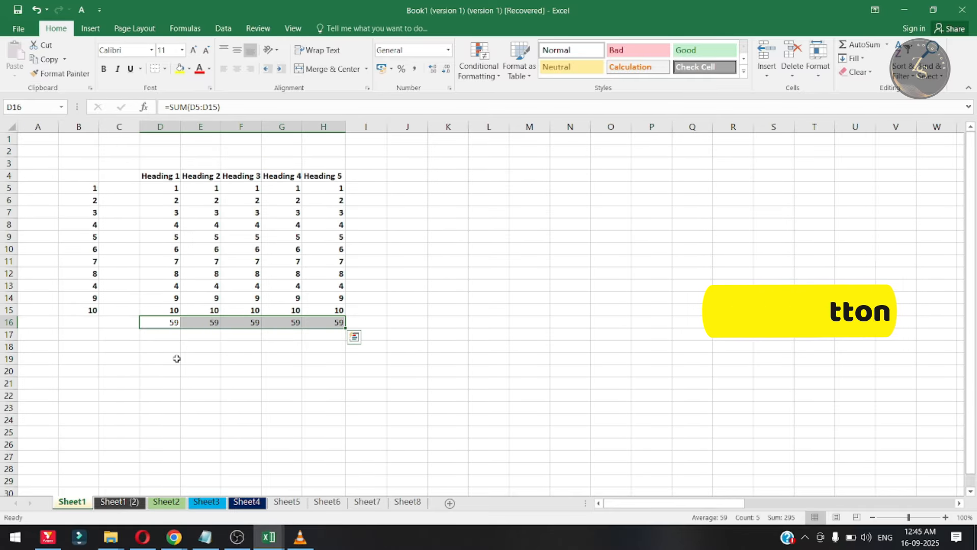
# - Examine the SUM formulas in the totals row beneath the five headings
pyautogui.press('Right')
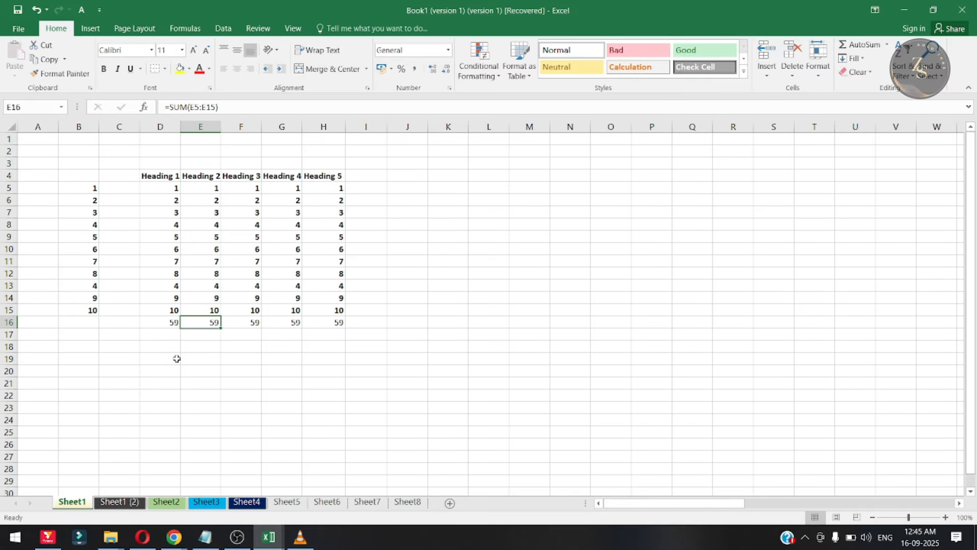
pyautogui.press('Left')
pyautogui.press('Right')
pyautogui.press('Right')
pyautogui.press('Right')
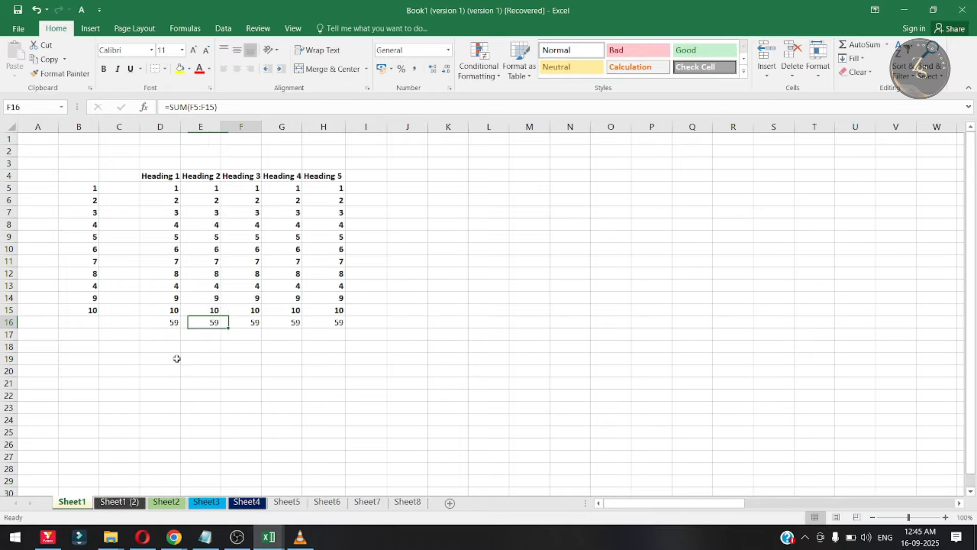
pyautogui.press('Left')
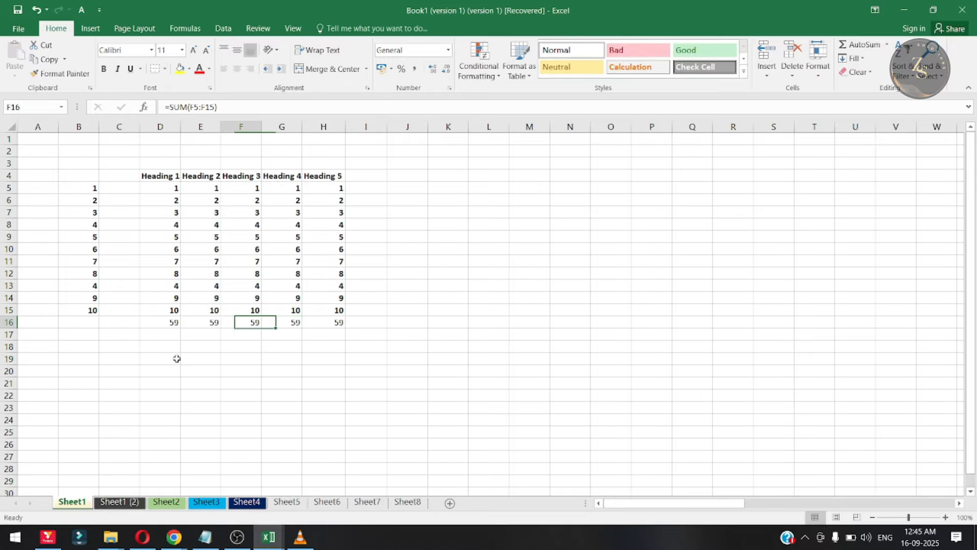
pyautogui.press('Right')
pyautogui.press('Left')
pyautogui.press('Left')
pyautogui.press('Left')
# - Add filters to the headings in D4:H4, and view the filter options of Heading 1
pyautogui.hotkey('ctrl', 'Up')
pyautogui.hotkey('ctrl', 'shift', 'Right')
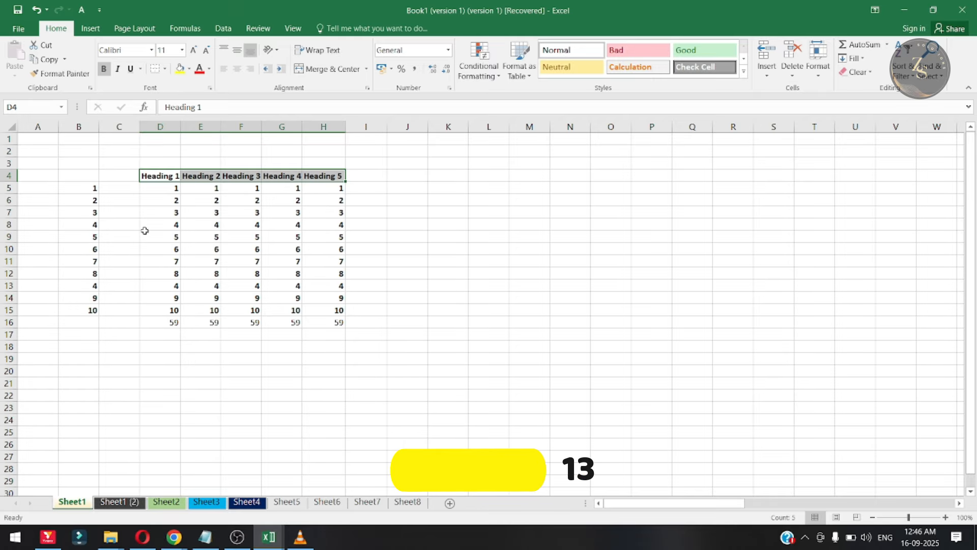
pyautogui.hotkey('ctrl', 'shift', 'l')
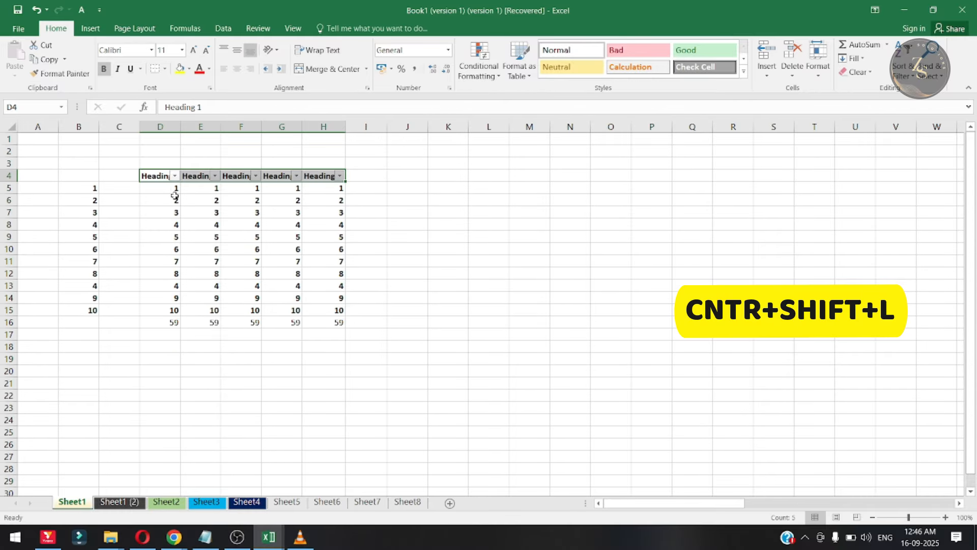
pyautogui.click(175, 176)
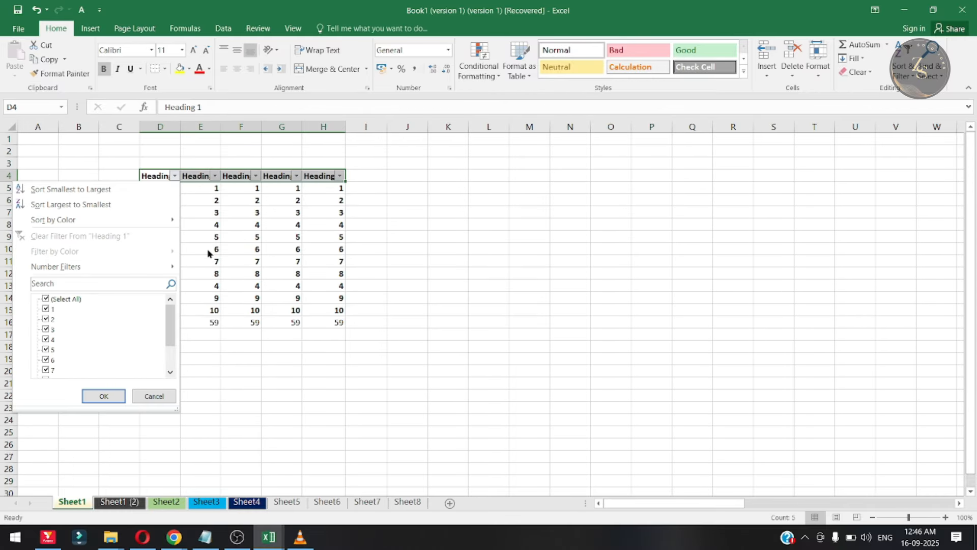
pyautogui.click(223, 199)
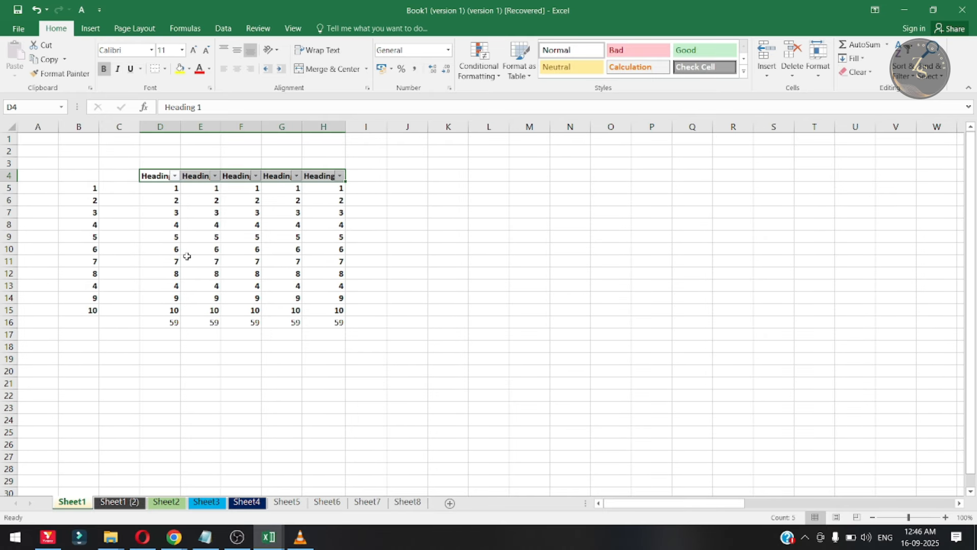